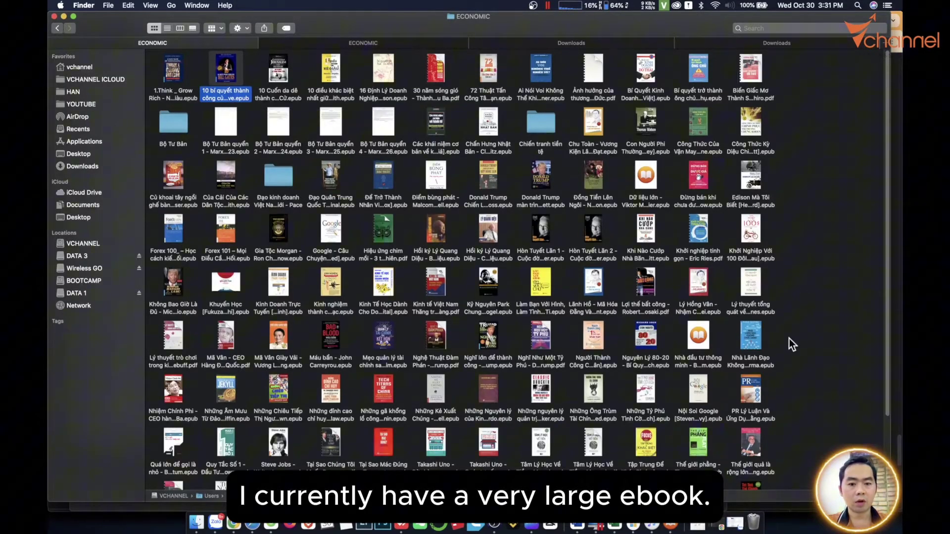
scroll(788, 342, down, 3)
scroll(788, 345, up, 3)
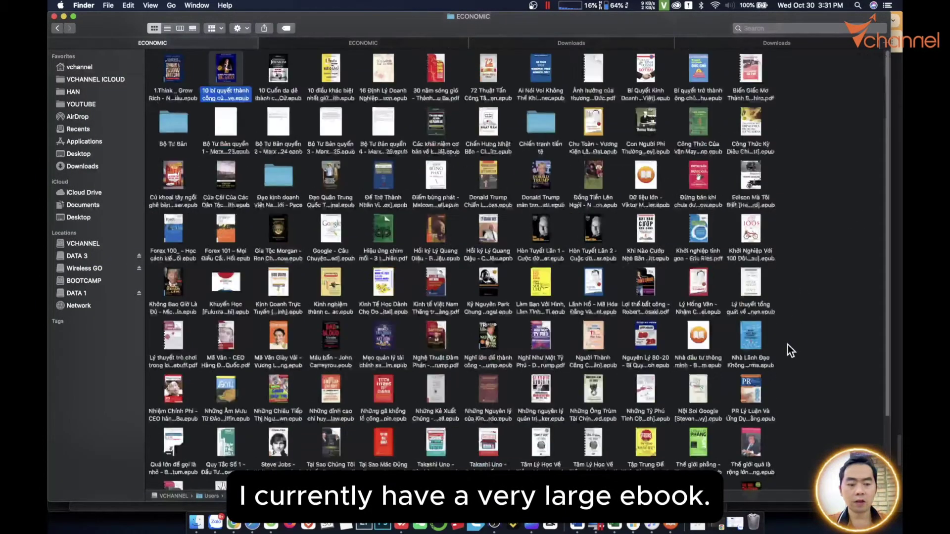
- Open the '10 bí quyết thành công' Bill Gates epub from the ECONOMIC folder in Books
double_click(243, 102)
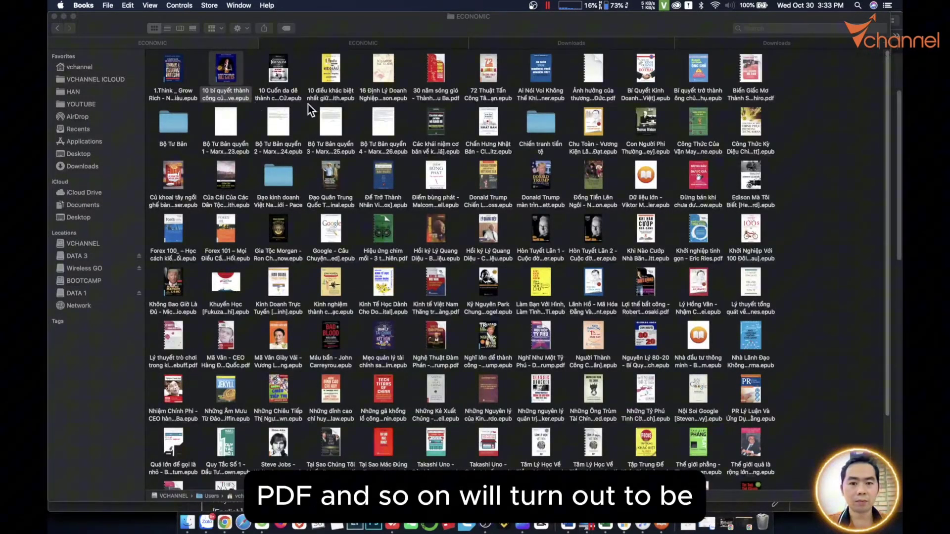
- Page through the Bill Gates ebook's spreads, selecting the preface and page text
key(super+o)
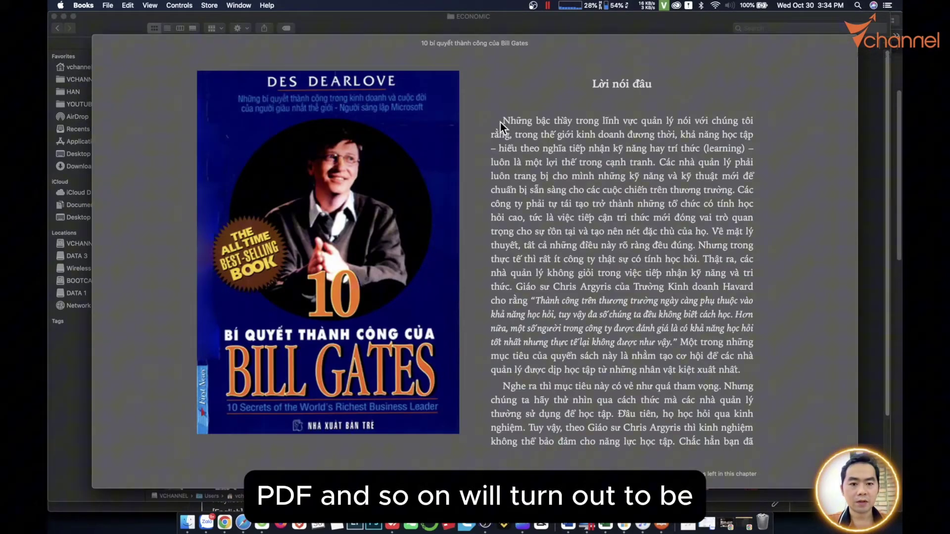
drag(502, 121, 761, 446)
click(647, 223)
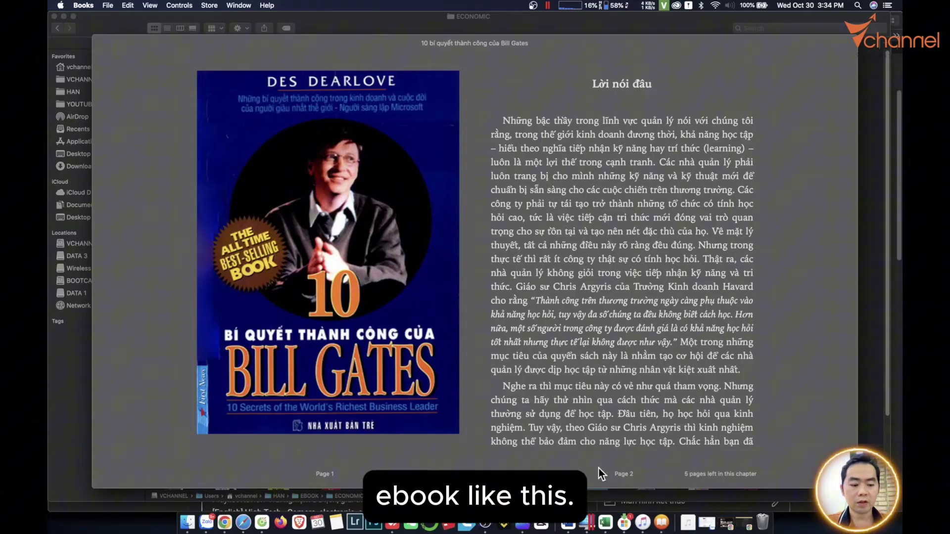
key(Right)
drag(215, 79, 814, 461)
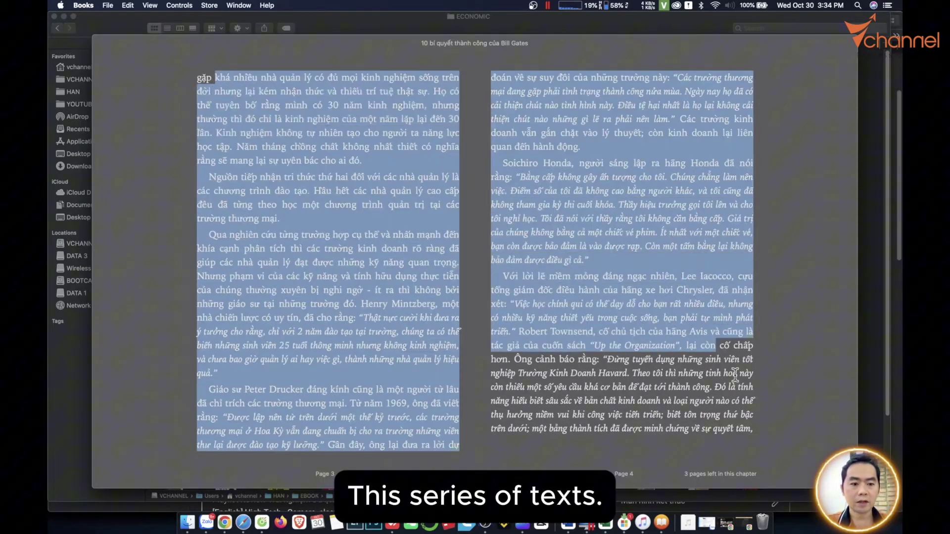
click(420, 467)
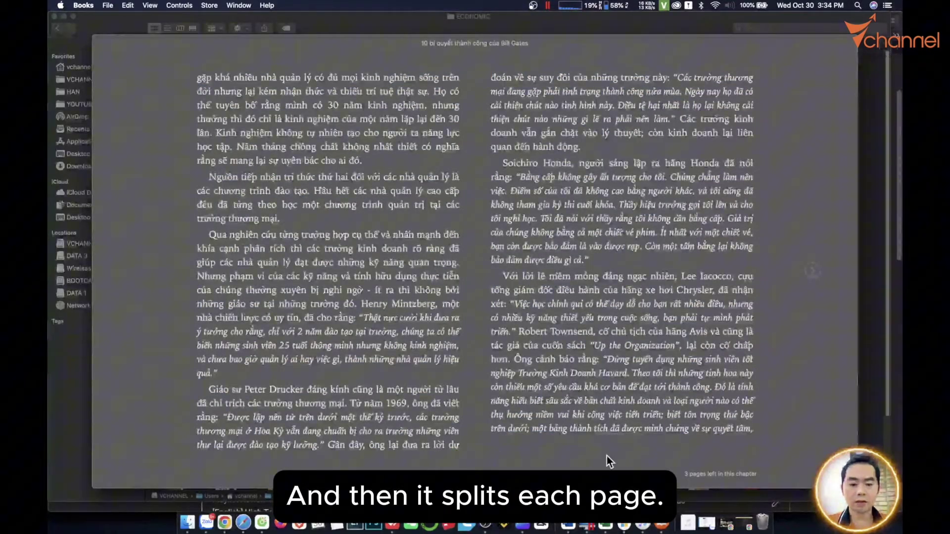
key(Right)
key(Right)
key(Right)
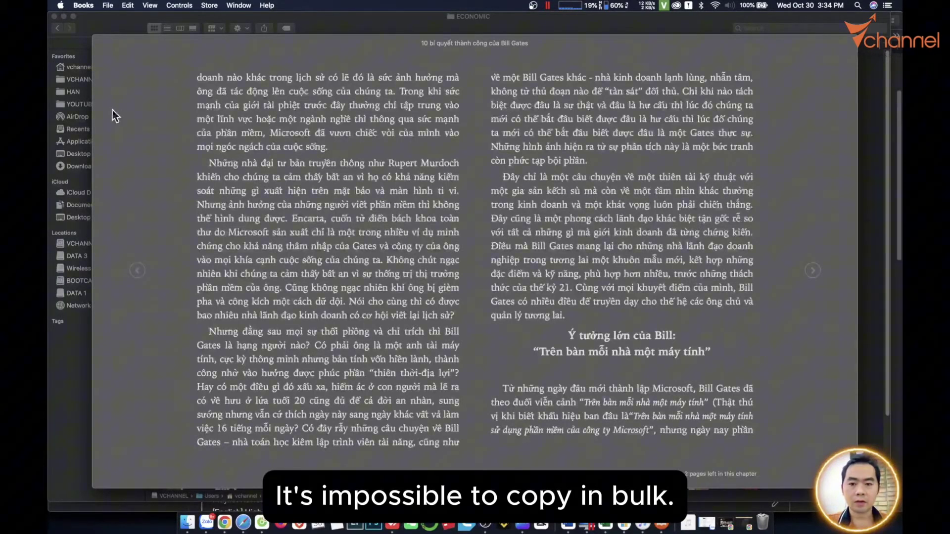
drag(198, 78, 754, 435)
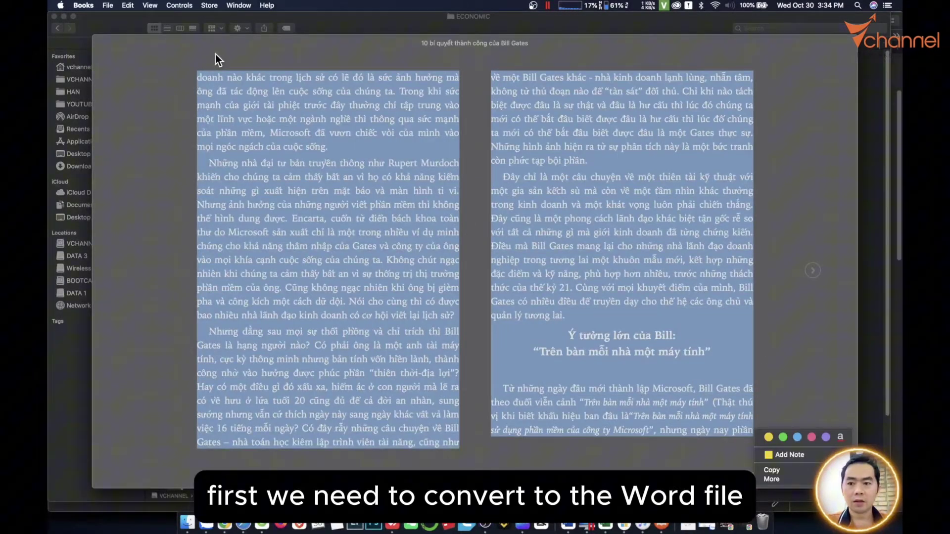
mouse_move(104, 45)
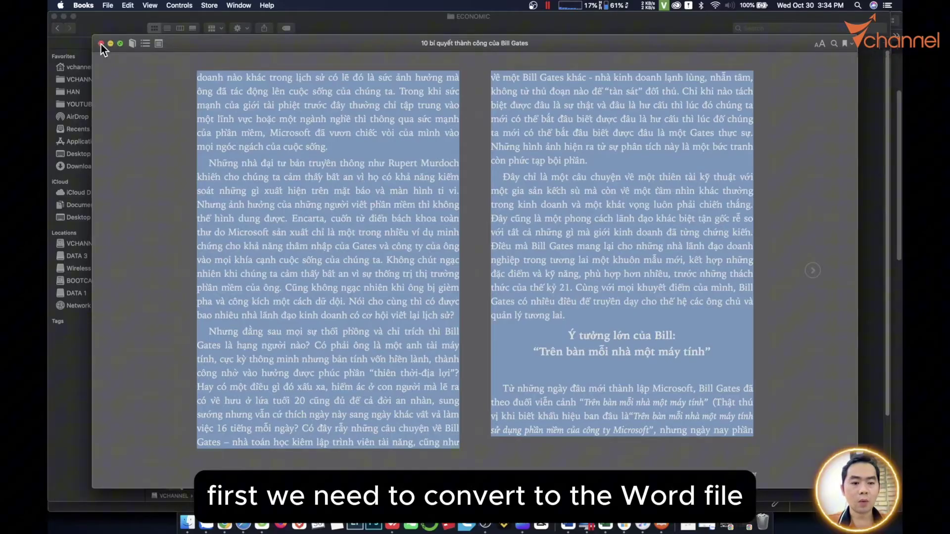
- Close the book and search Google for 'epub to word' converters
click(101, 44)
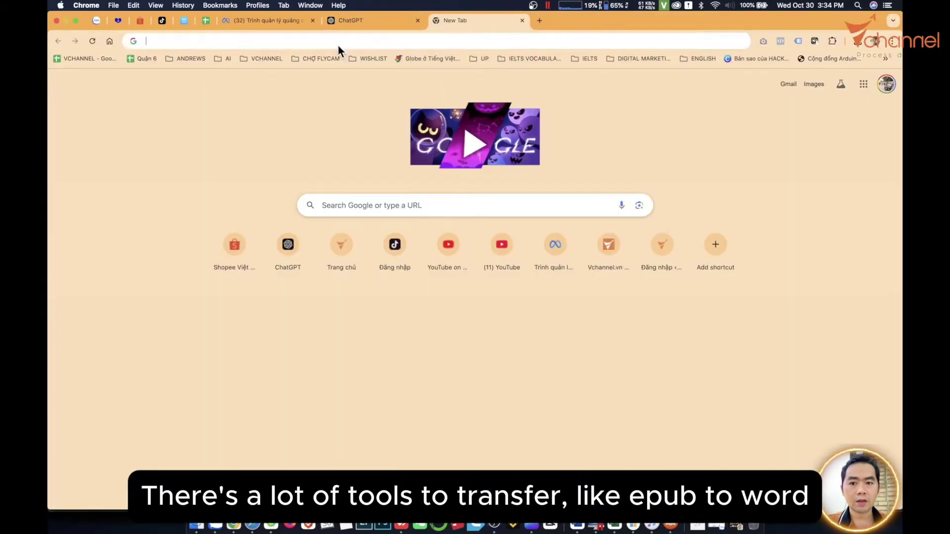
click(340, 41)
text(ep)
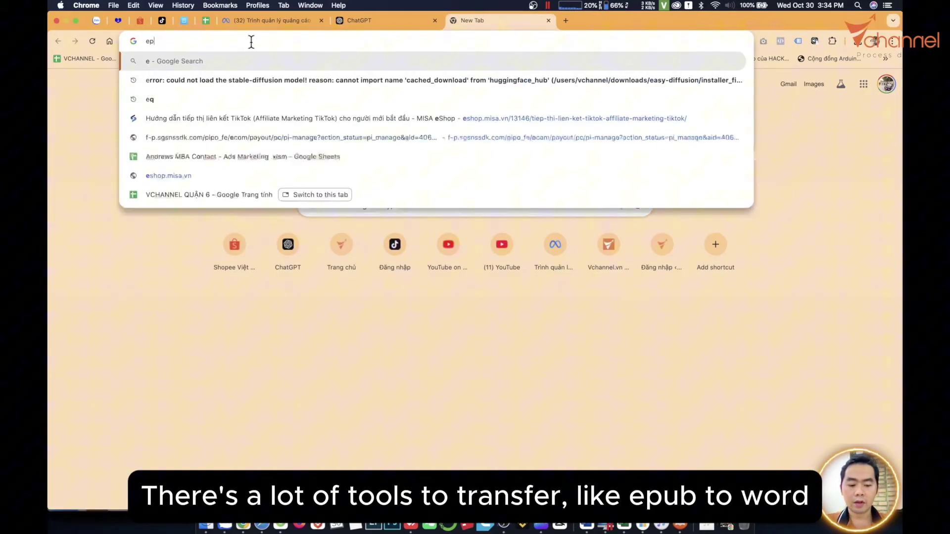
text(ub to)
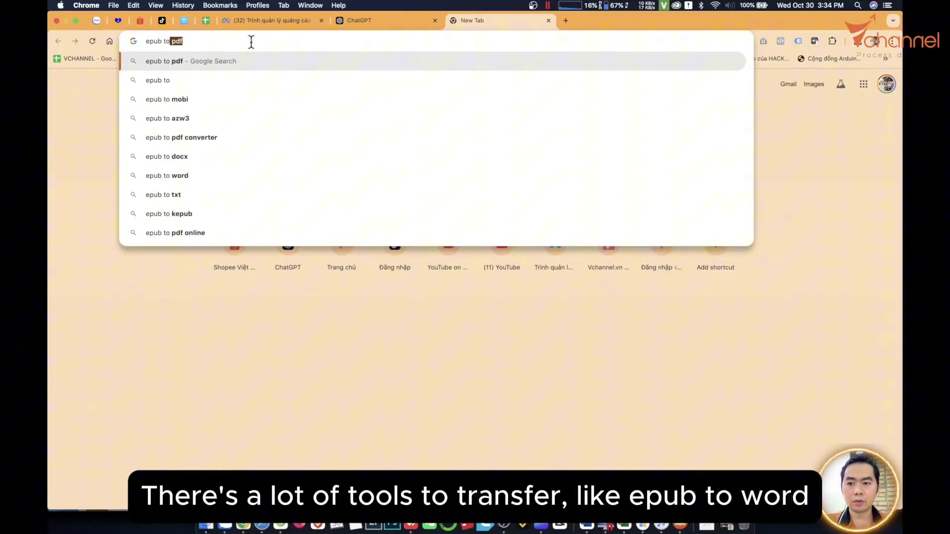
text(word)
key(Return)
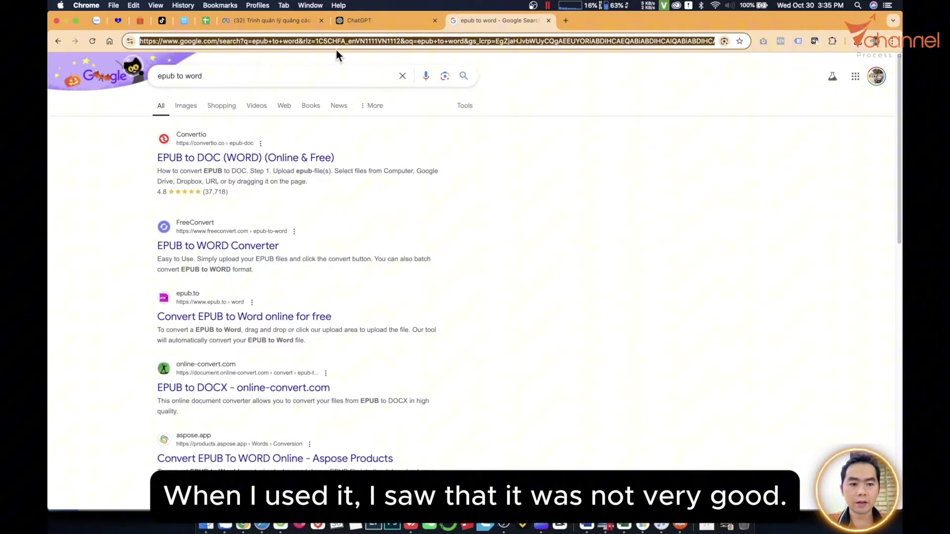
text(nara)
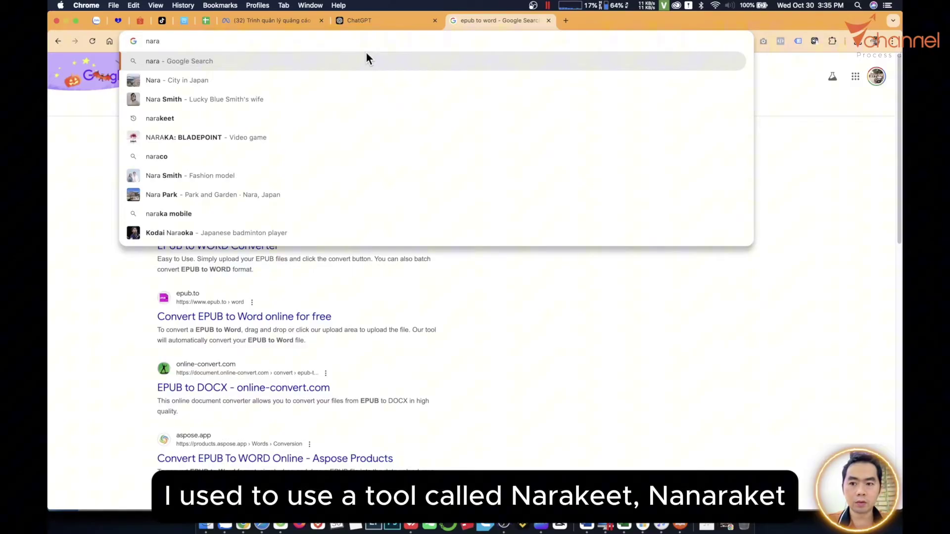
text(keet.com)
- Load narakeet.com, sign in with Google, and start a new project
key(Return)
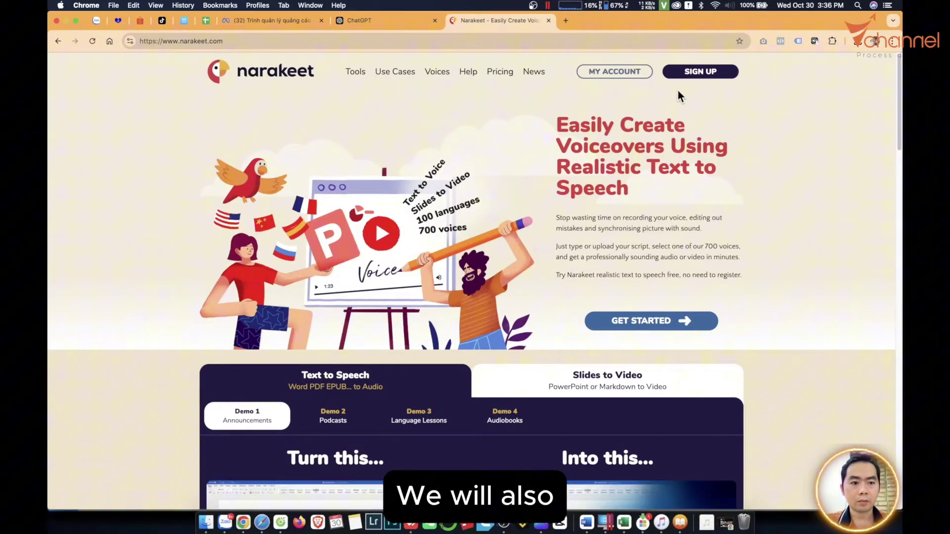
click(602, 73)
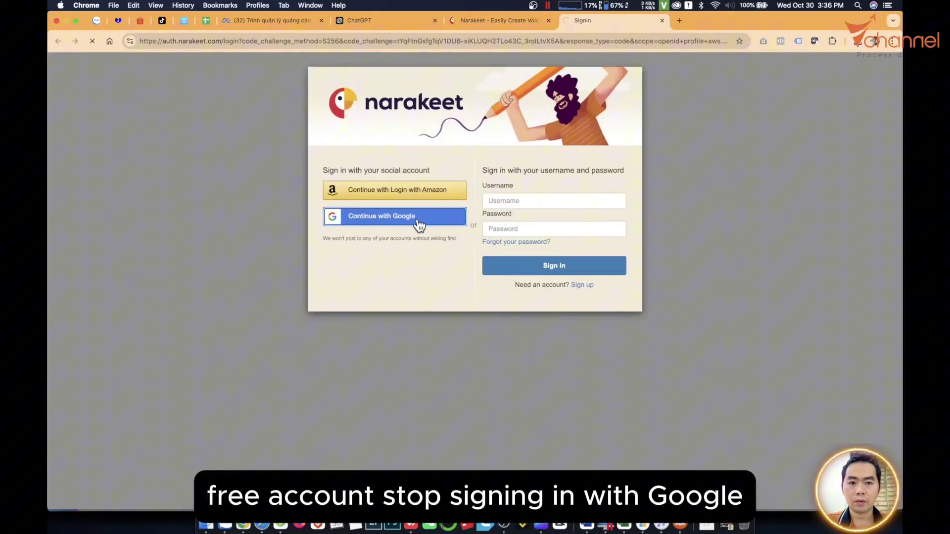
click(418, 225)
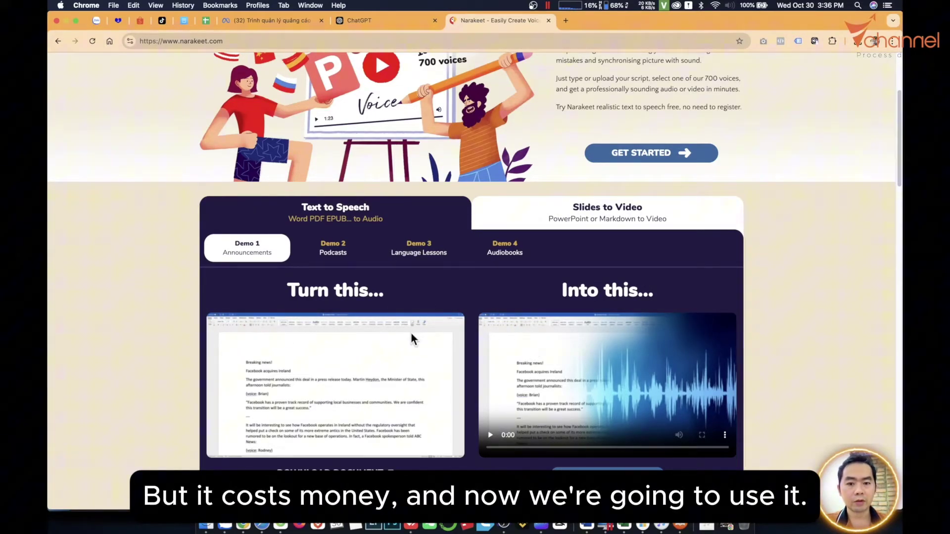
scroll(421, 345, up, 5)
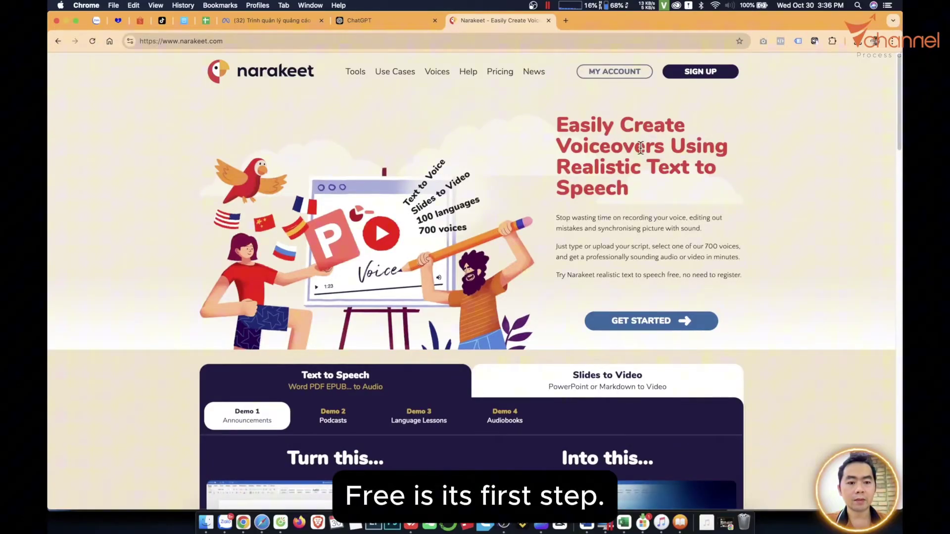
click(656, 322)
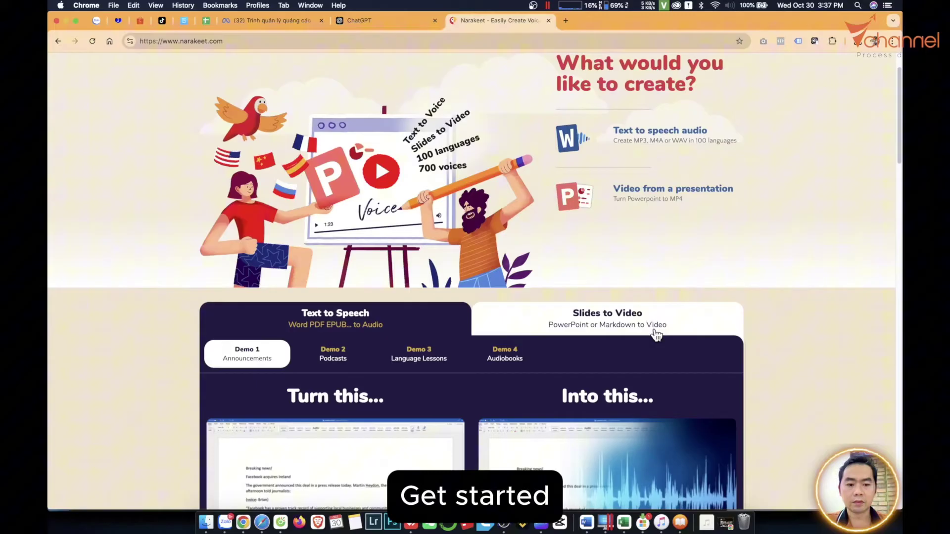
scroll(564, 238, up, 2)
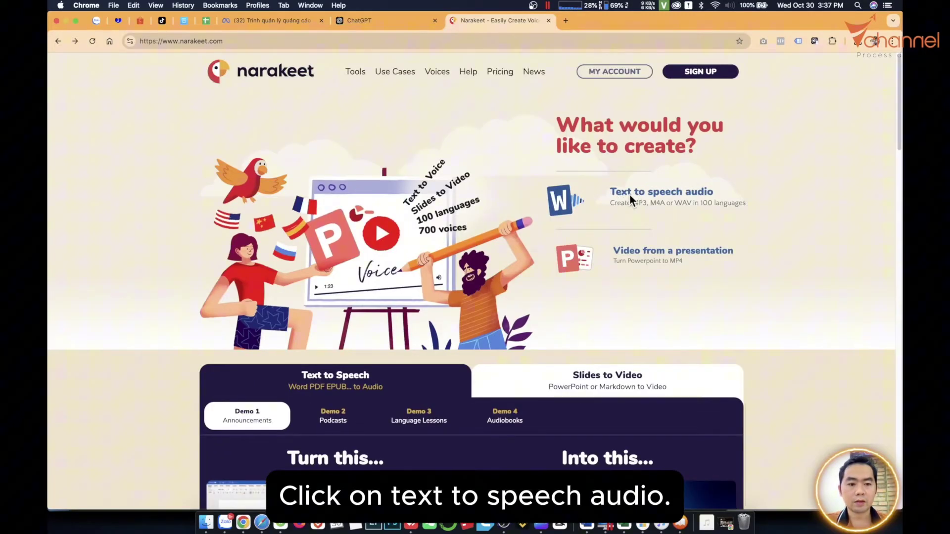
- Upload the Bill Gates epub as the Narakeet script and copy its text
click(659, 197)
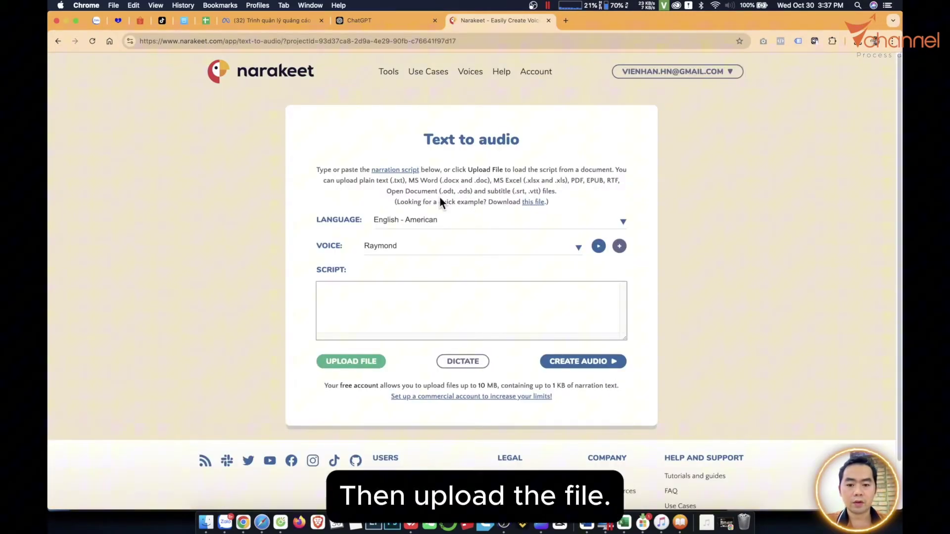
click(333, 361)
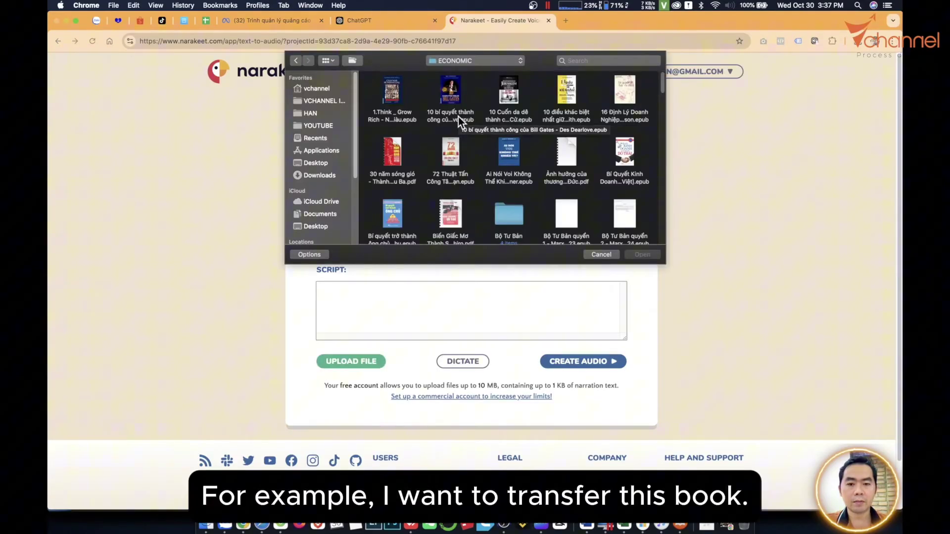
double_click(458, 115)
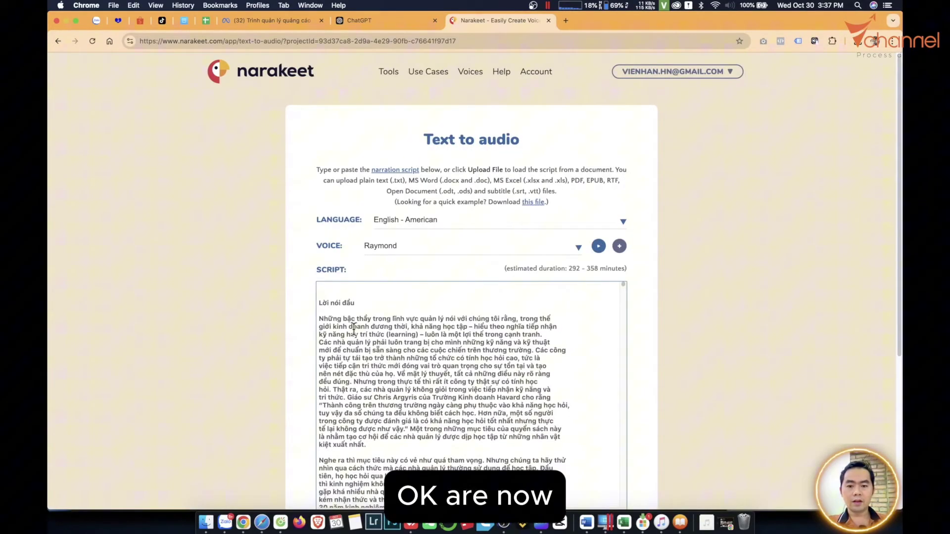
scroll(321, 308, down, 1)
mouse_move(320, 288)
mouse_down()
mouse_move(550, 483)
mouse_move(554, 465)
mouse_up()
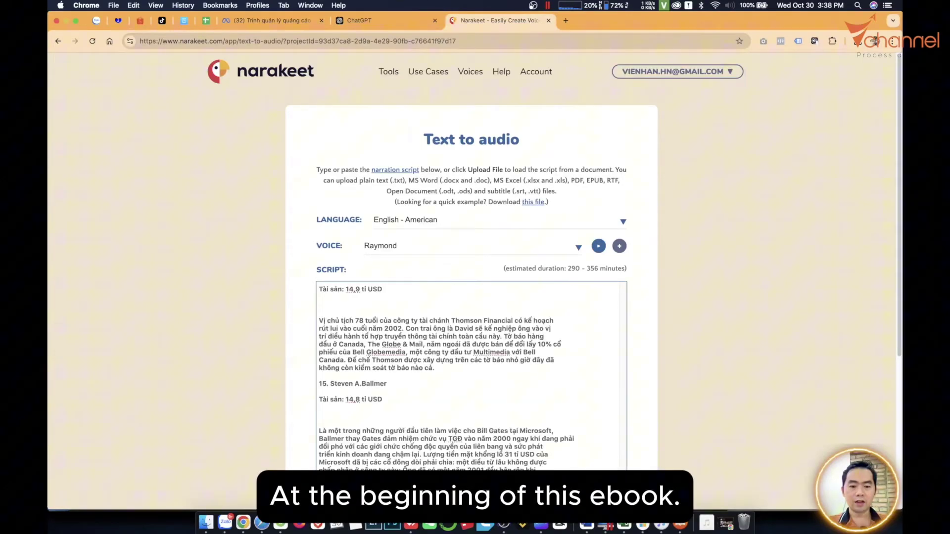
scroll(613, 398, down, 3)
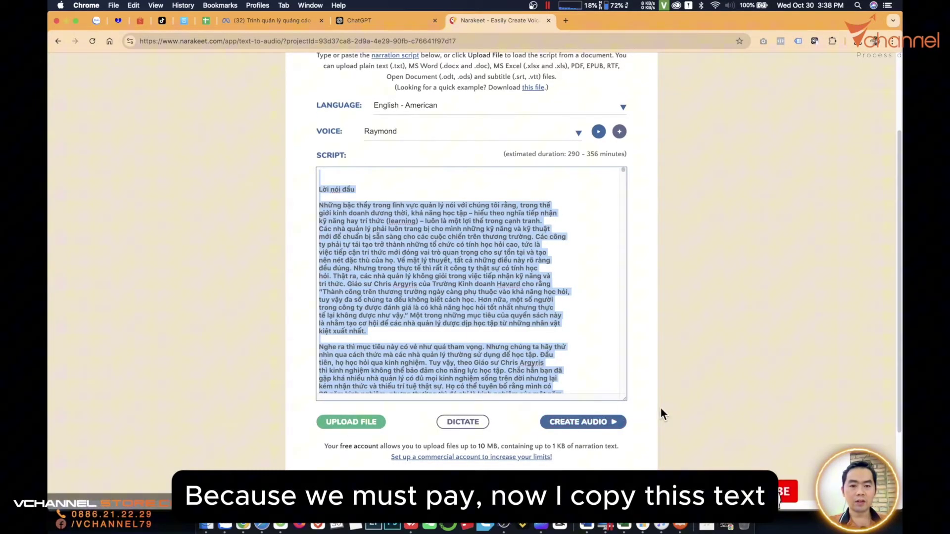
right_click(453, 297)
click(490, 300)
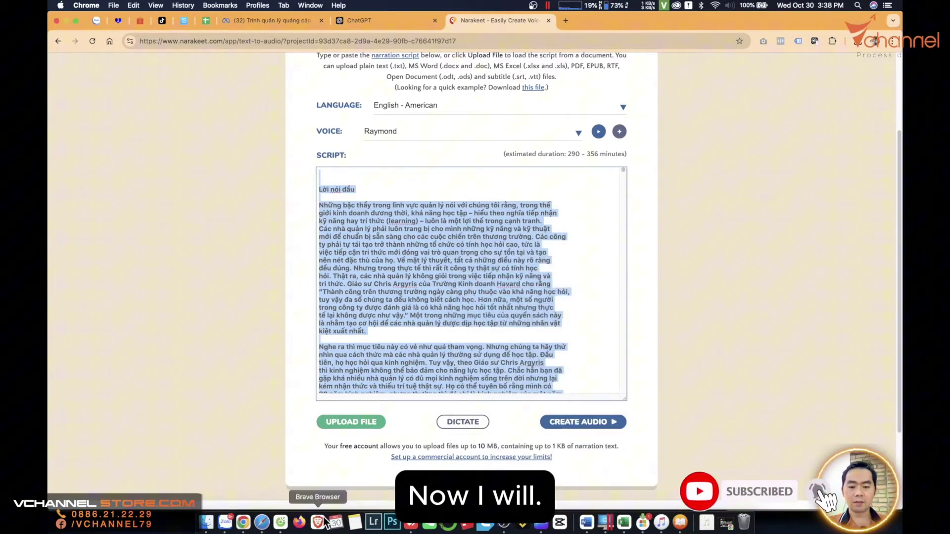
- Paste the copied ebook text into a blank Word document and select its opening preface
key(super+space)
text(word)
key(Return)
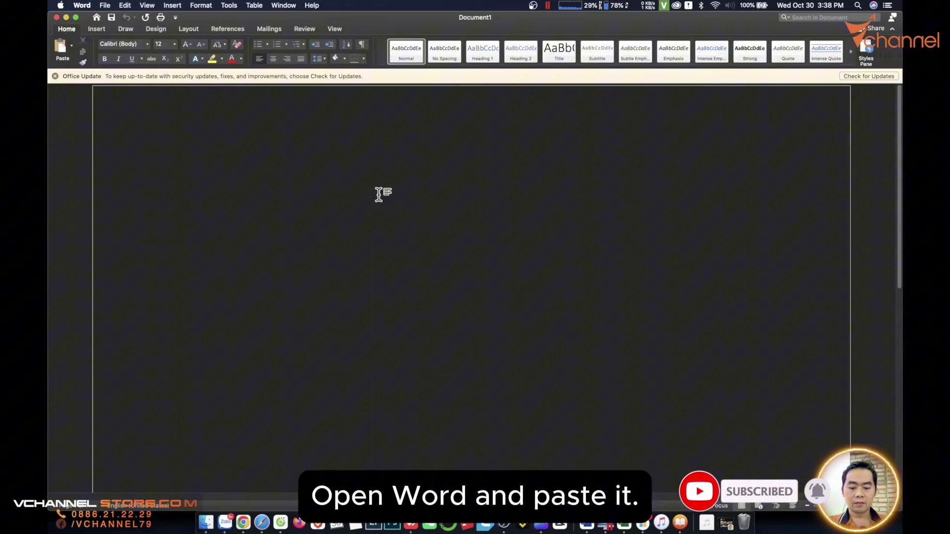
key(super+v)
scroll(454, 274, up, 2)
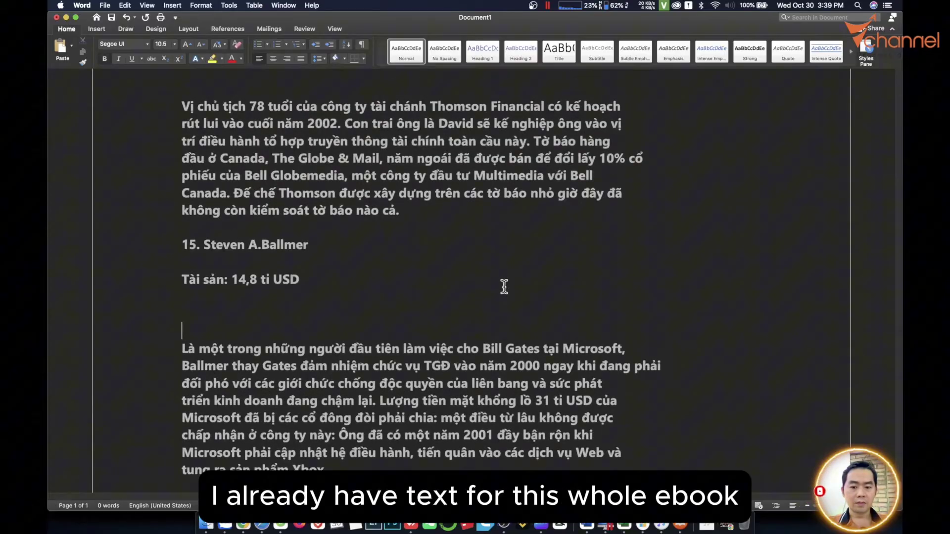
scroll(821, 327, up, 15)
scroll(888, 86, up, 15)
scroll(888, 86, up, 15)
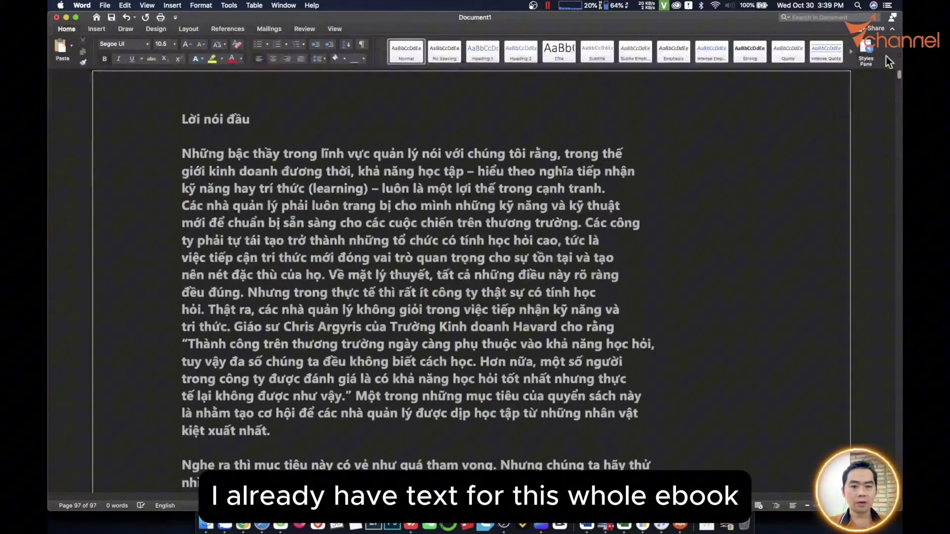
drag(183, 119, 414, 366)
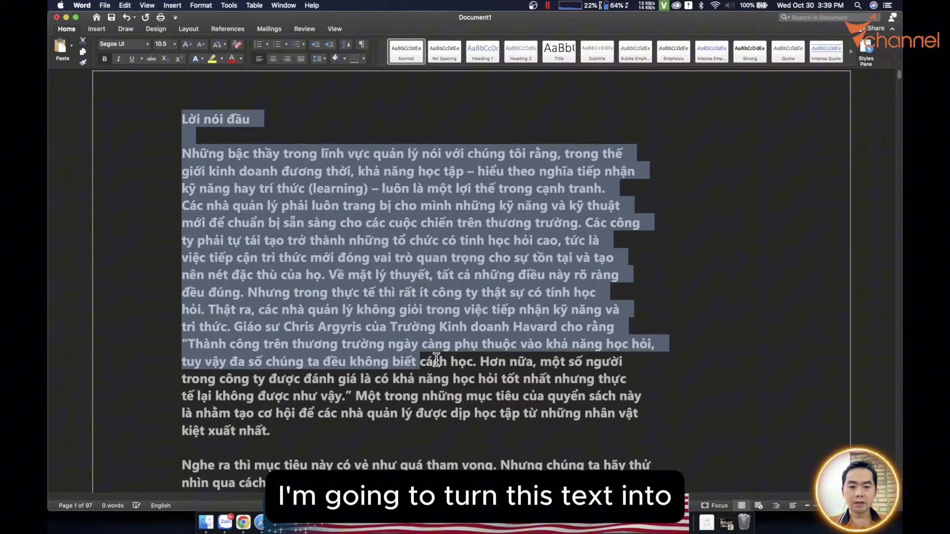
click(454, 344)
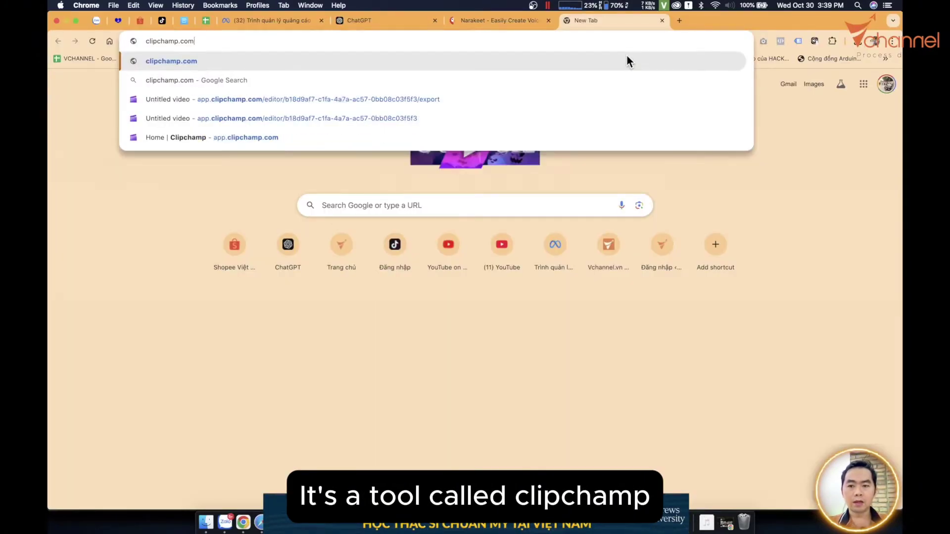
- Load clipchamp.com, sign in, and create a new video from scratch
key(Return)
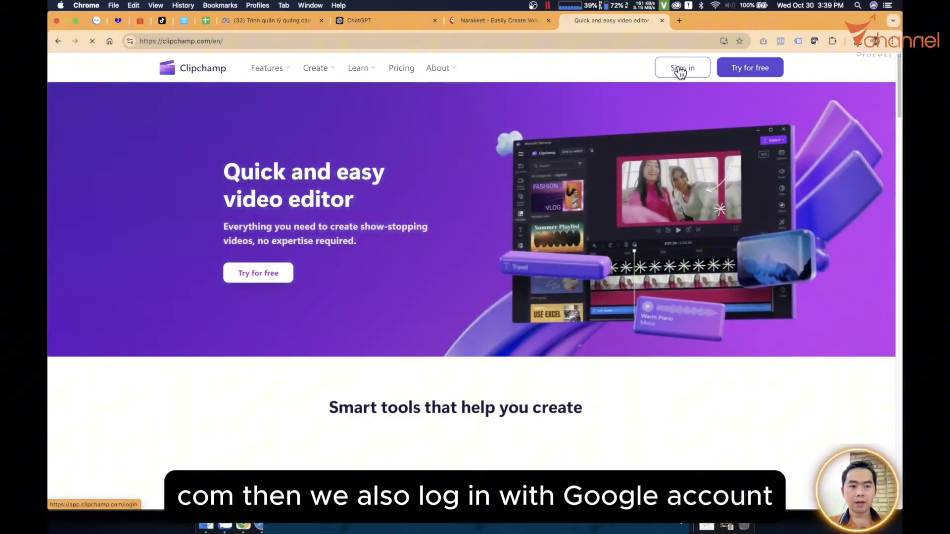
click(678, 69)
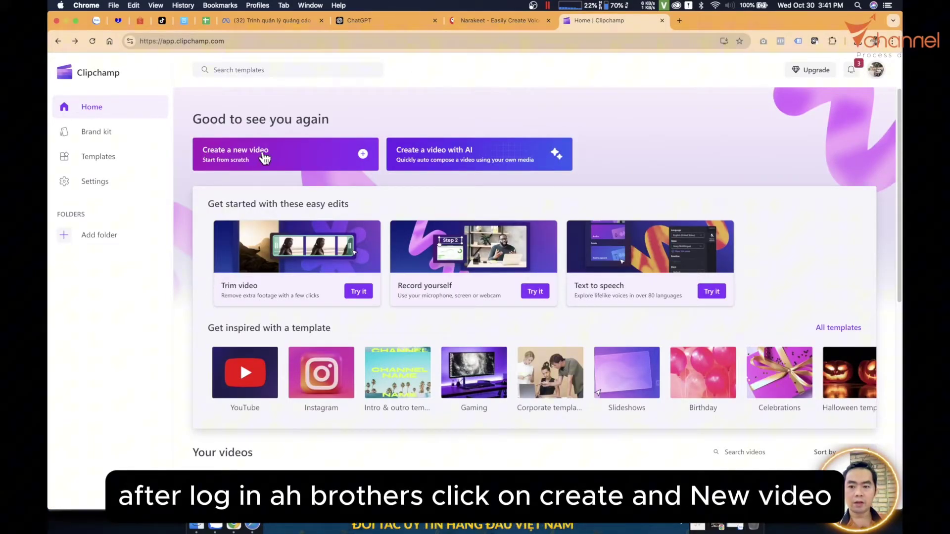
click(365, 157)
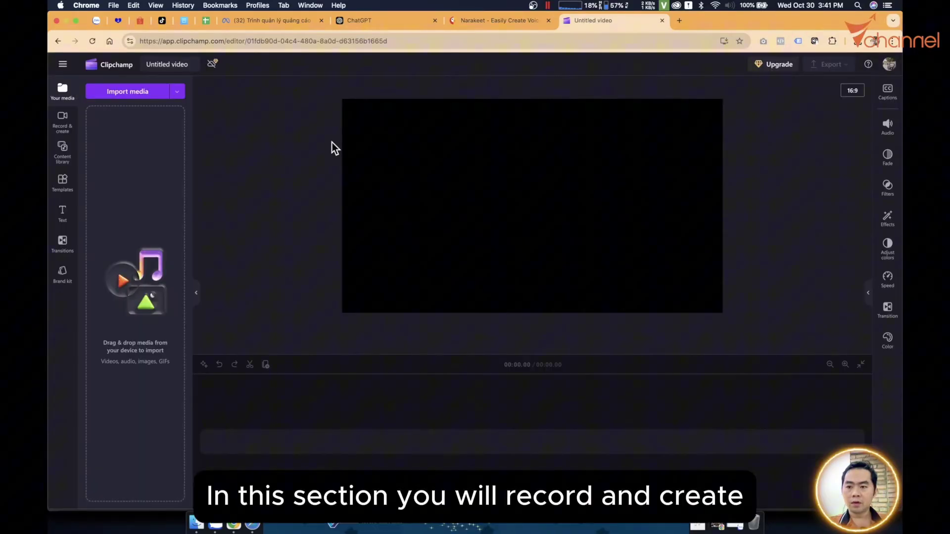
- Add a Text to speech clip and paste the Vietnamese ebook passage into its text box
click(64, 134)
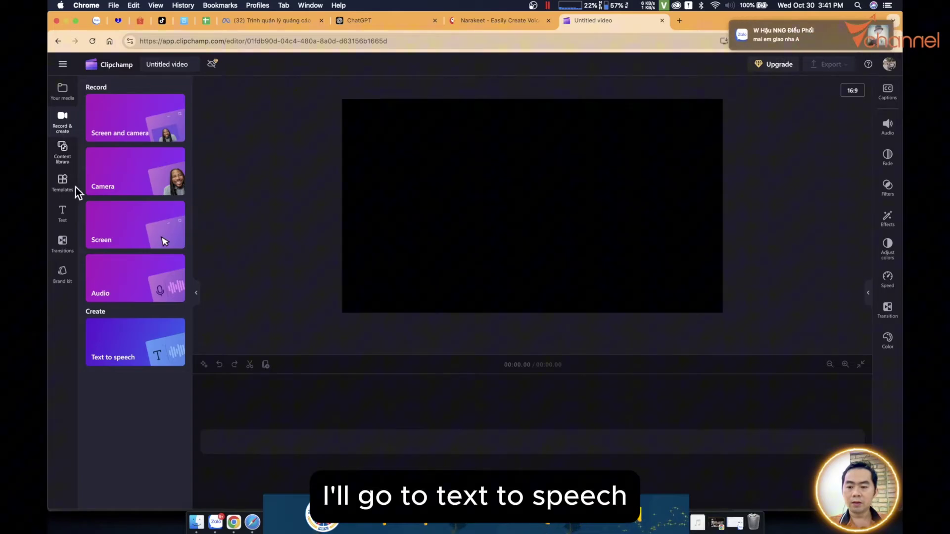
click(126, 340)
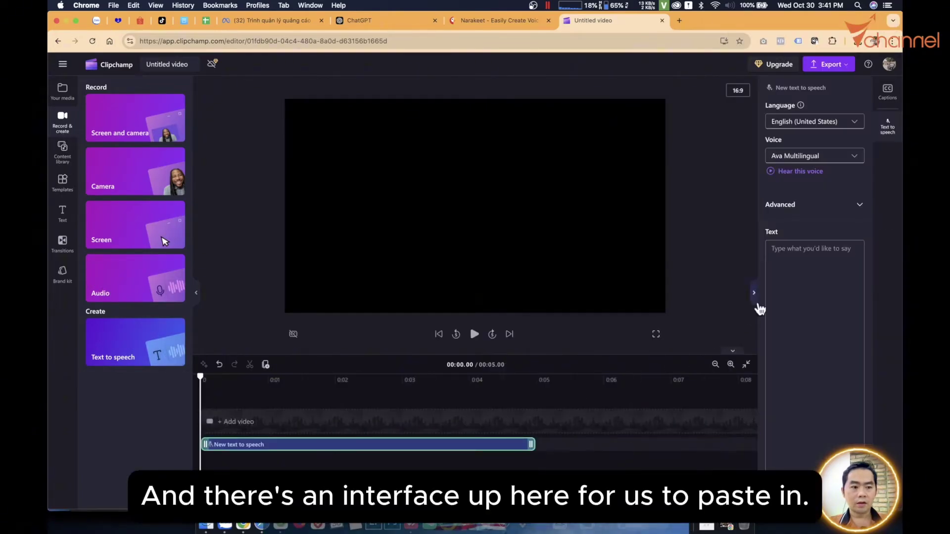
click(806, 256)
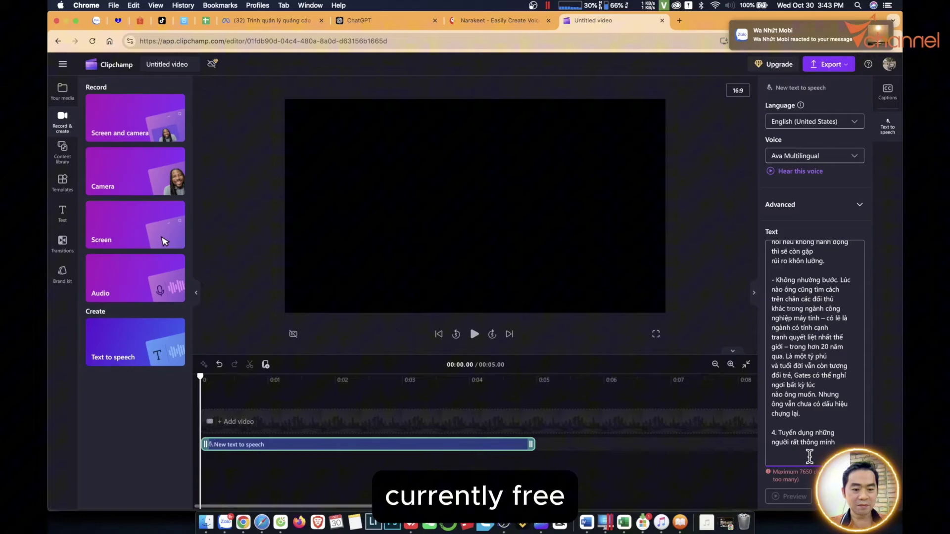
key(super+v)
scroll(821, 336, up, 5)
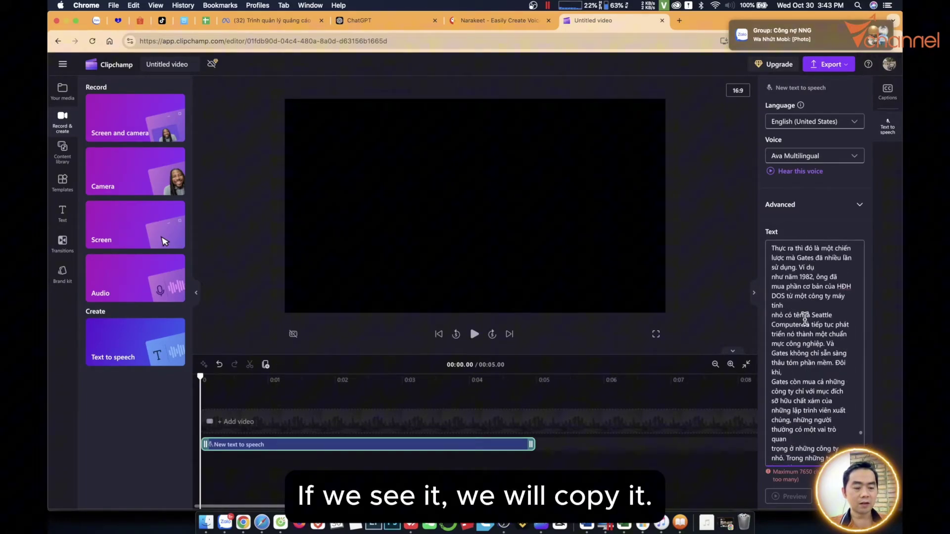
key(super+Tab)
- View Word Count for the selected passage: 1,470 words, about 6,814 characters with spaces
drag(894, 247, 897, 189)
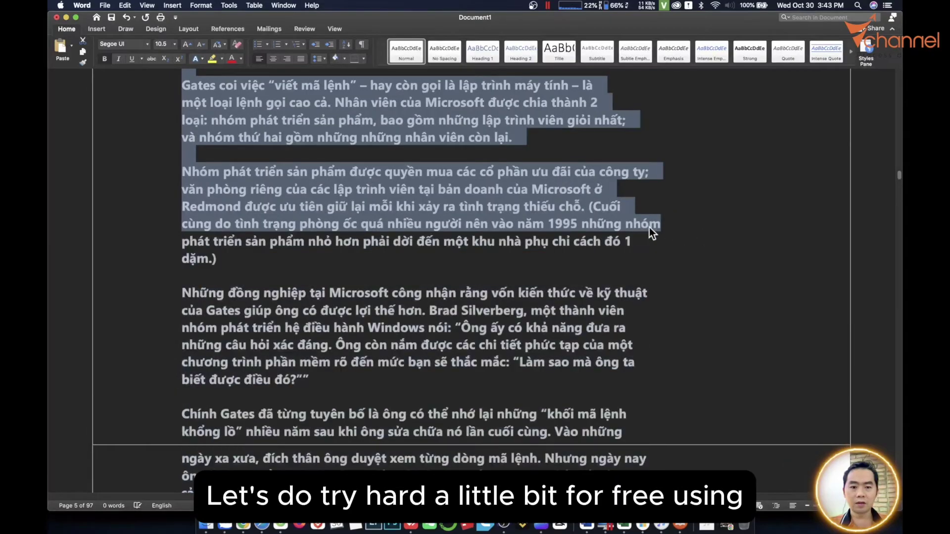
click(109, 509)
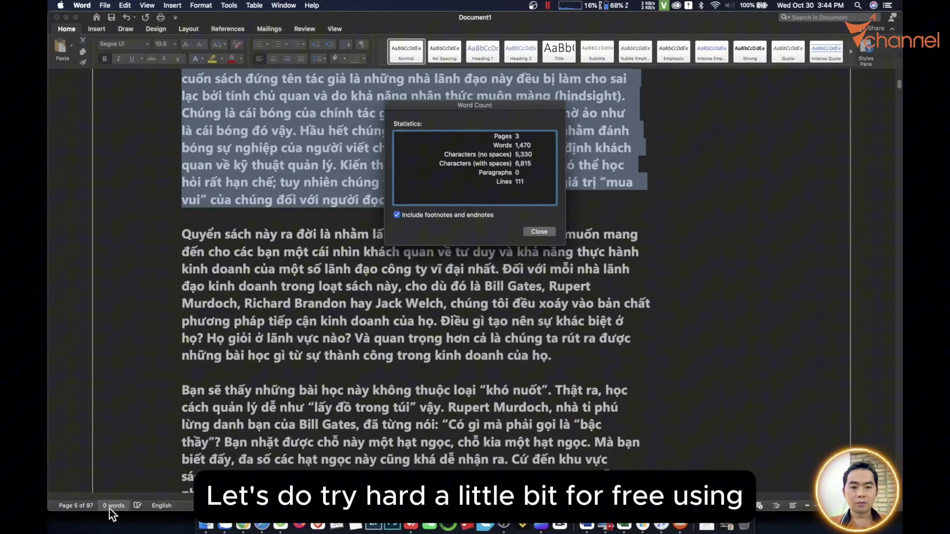
click(547, 234)
scroll(560, 238, down, 5)
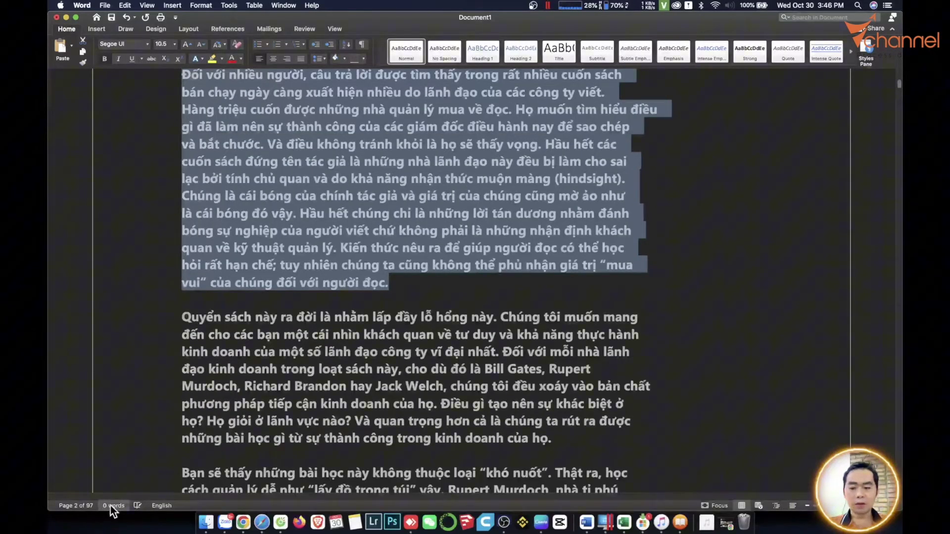
click(112, 506)
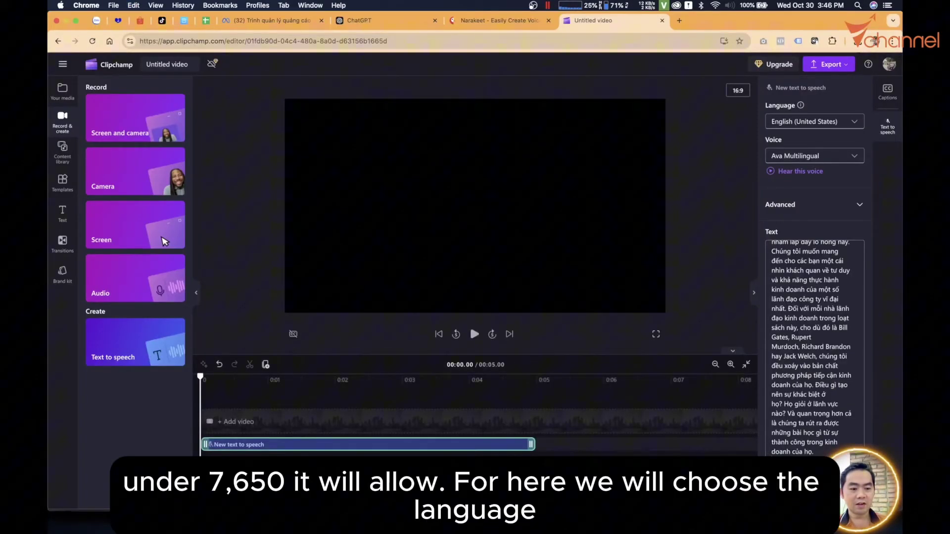
- Set language to Vietnamese (Vietnam), switch from HoaiMy to the NamMinh voice, and preview it
click(793, 129)
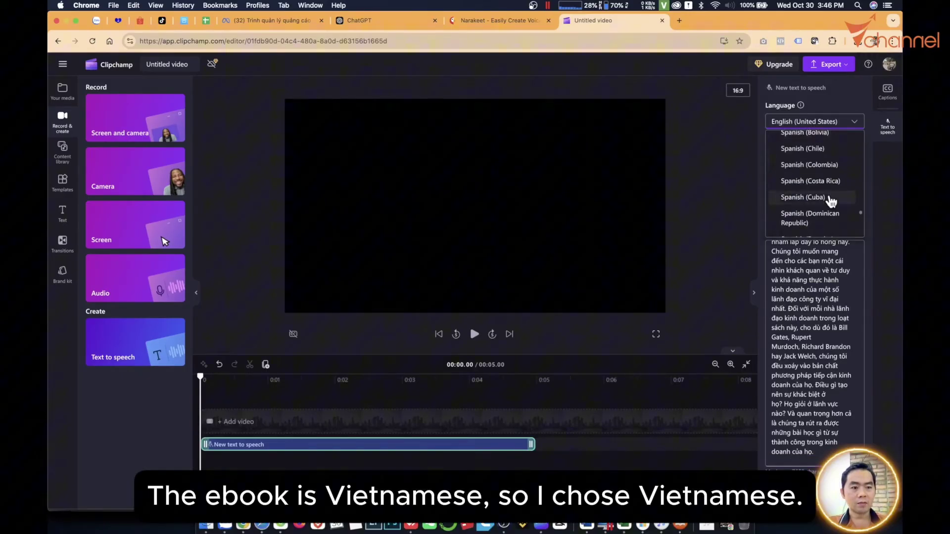
scroll(802, 193, down, 10)
click(801, 195)
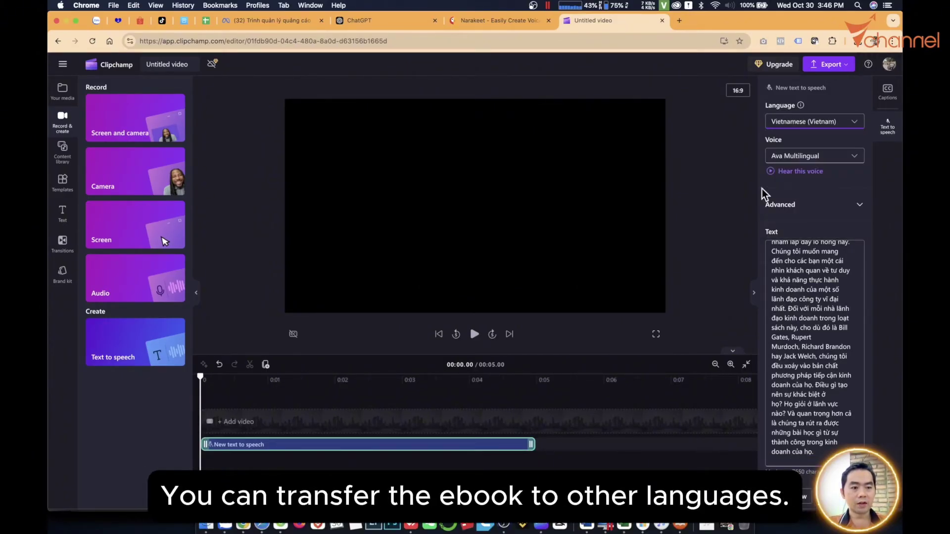
click(848, 155)
scroll(817, 216, down, 3)
scroll(812, 230, down, 3)
scroll(812, 233, down, 1)
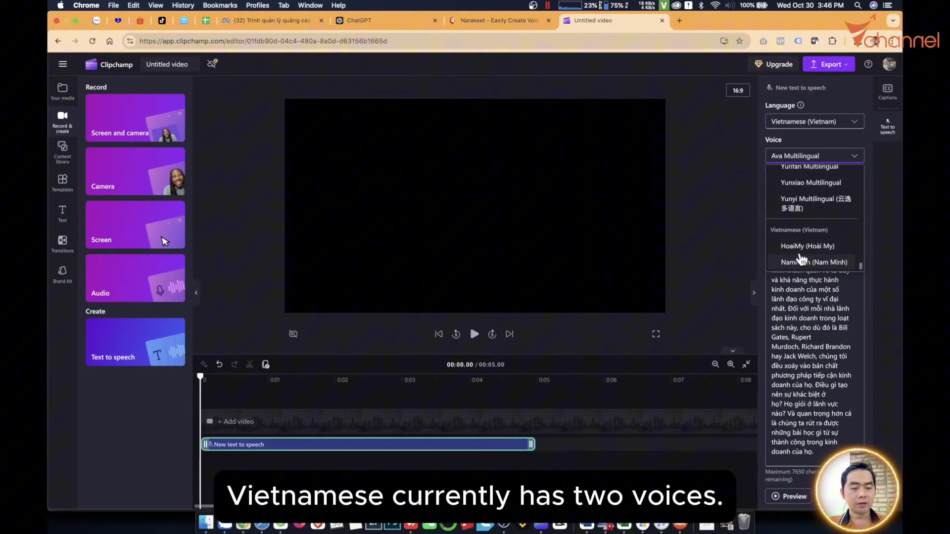
click(801, 246)
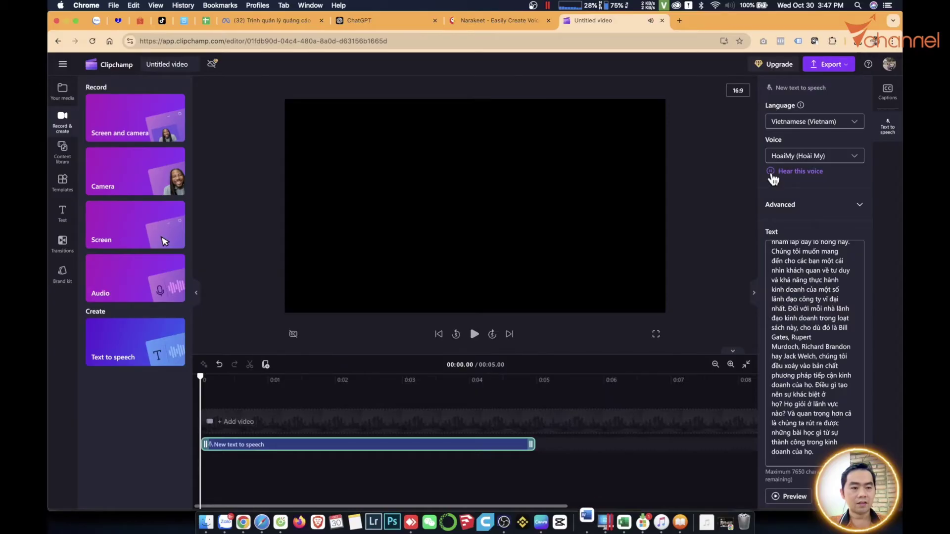
click(794, 162)
click(811, 261)
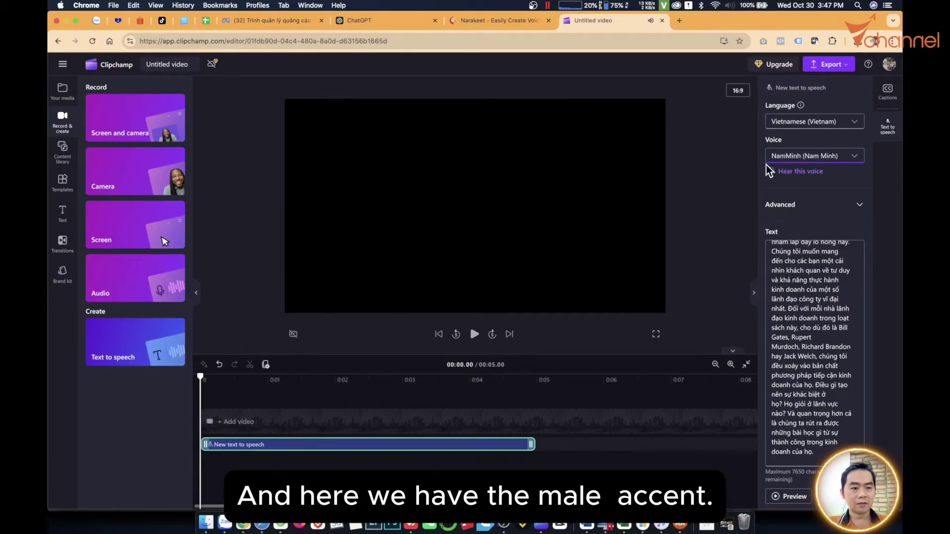
click(776, 175)
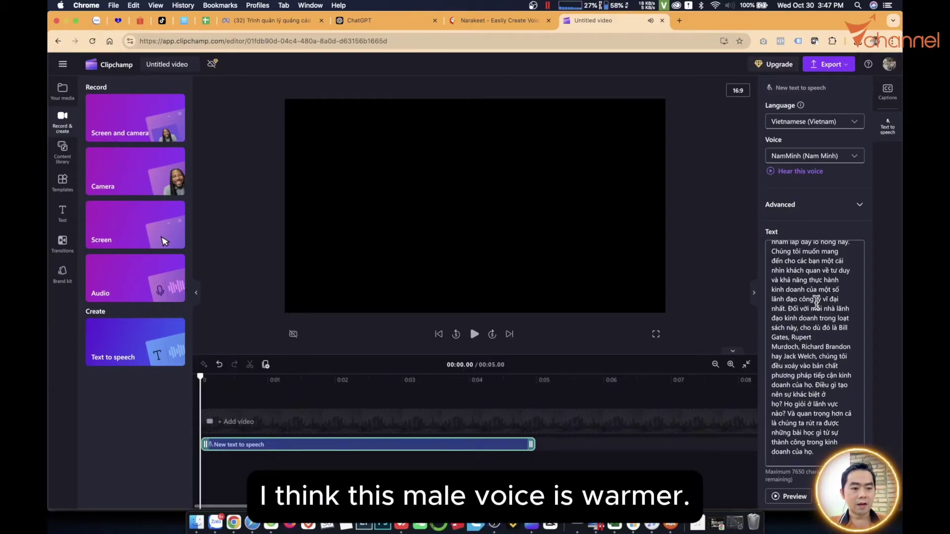
scroll(824, 357, down, 1)
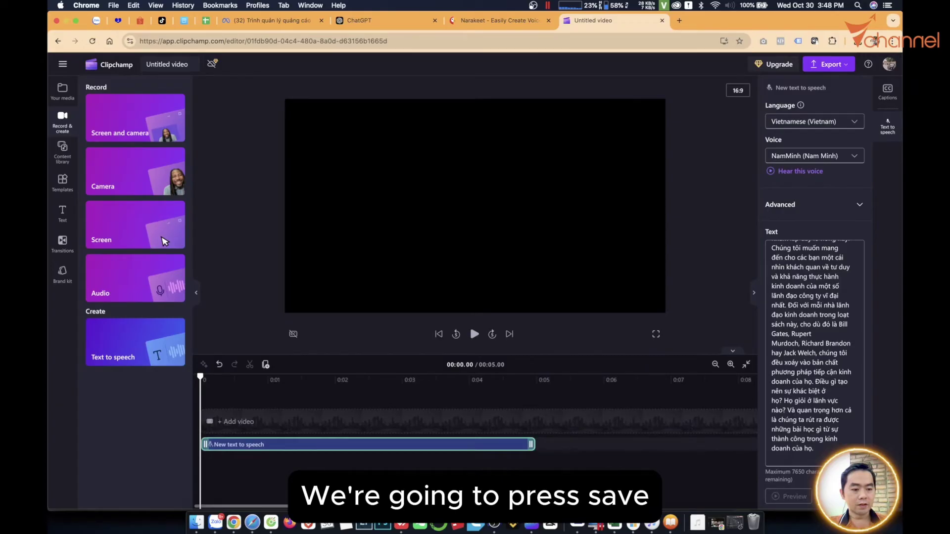
- Scrub into the 8:38 generated narration, then export the project at 480p
drag(201, 381, 734, 399)
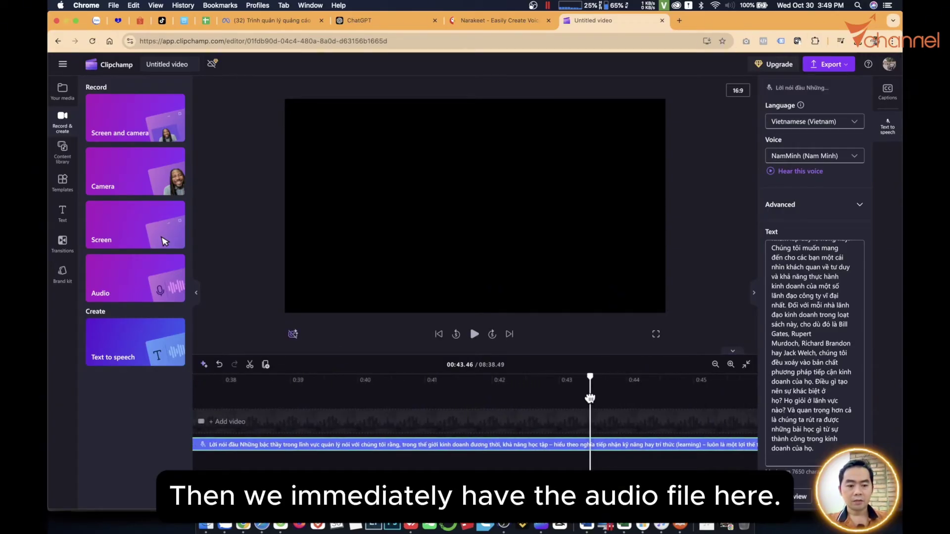
drag(590, 399, 643, 399)
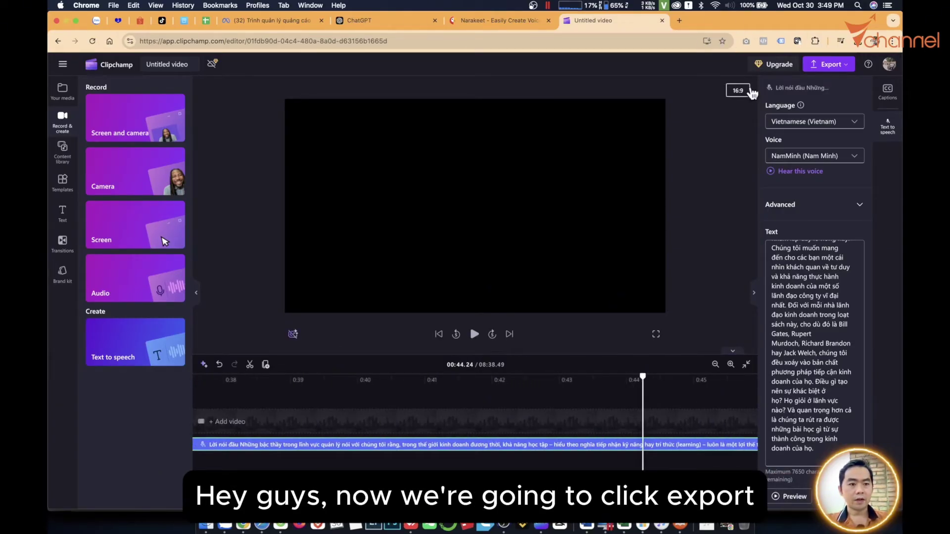
click(838, 65)
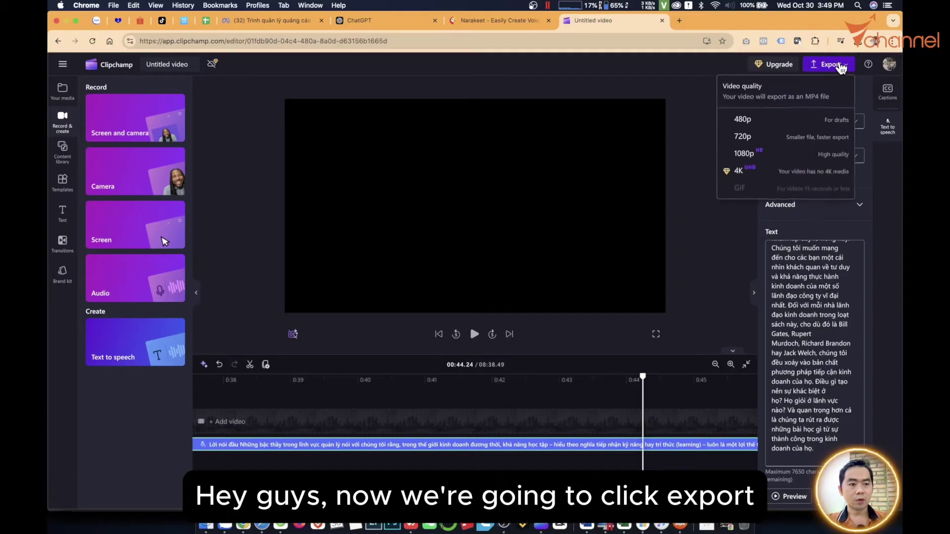
click(746, 123)
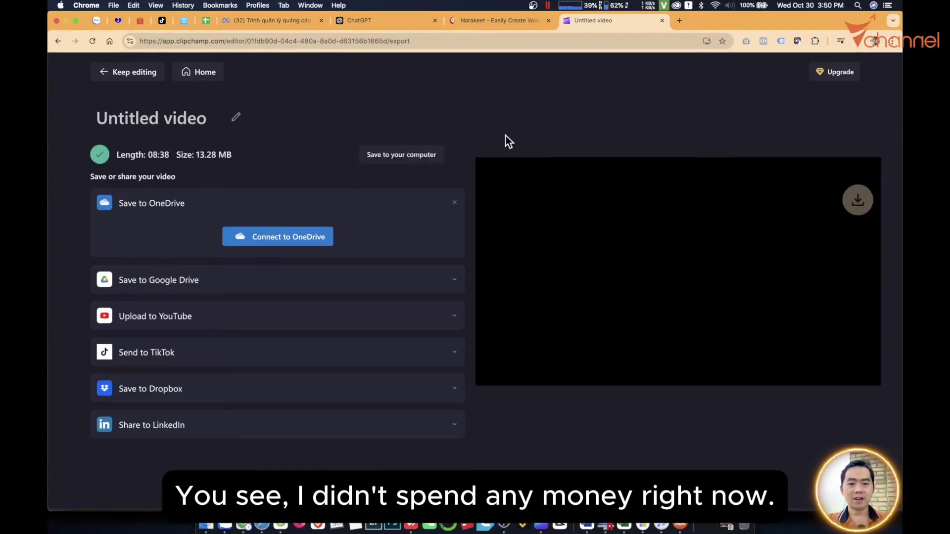
mouse_move(787, 70)
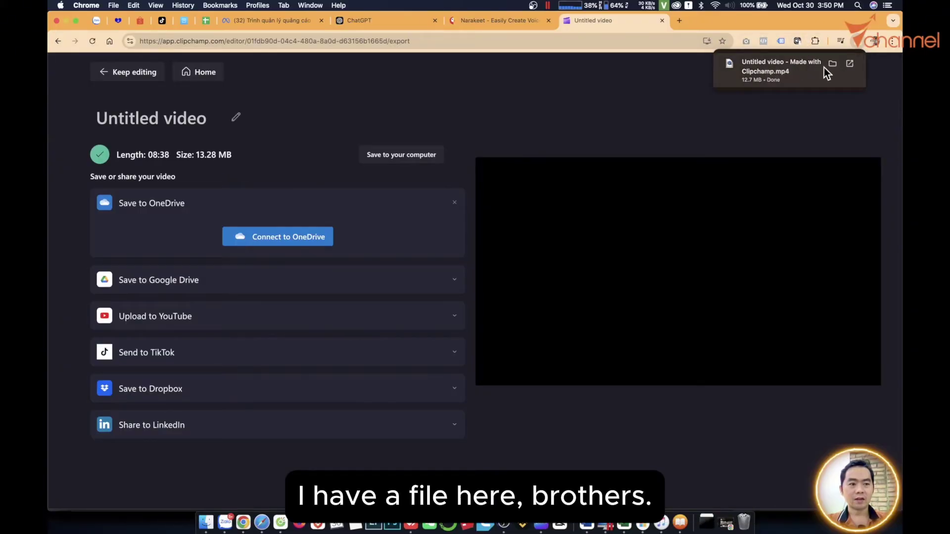
- Quick Look the downloaded MP4 in Finder, jumping past 6:51 and 7:58 to the end
click(830, 65)
key(space)
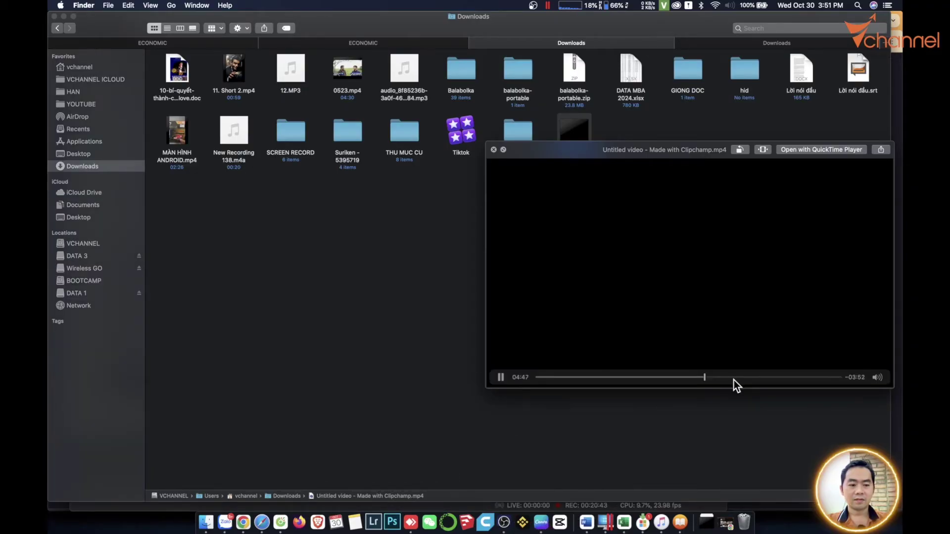
drag(754, 379, 778, 379)
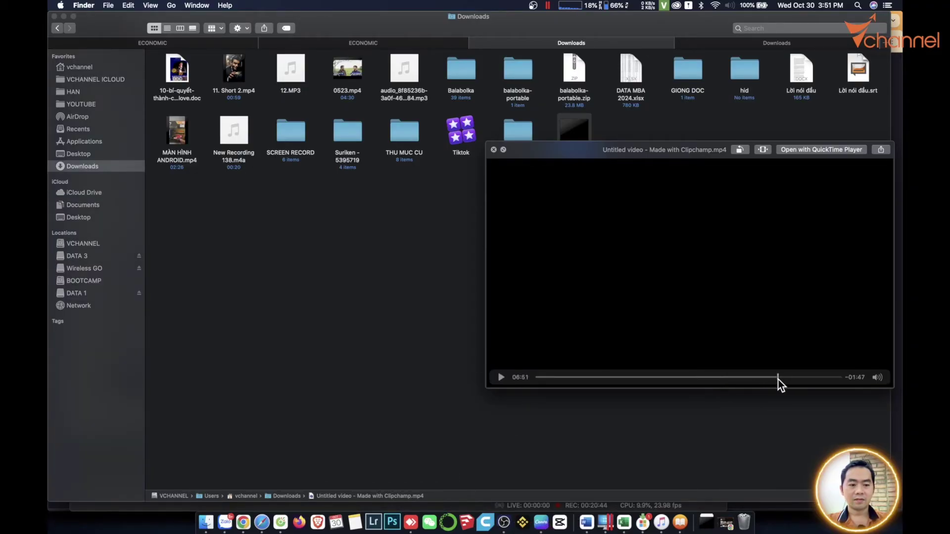
click(817, 378)
click(501, 378)
click(838, 378)
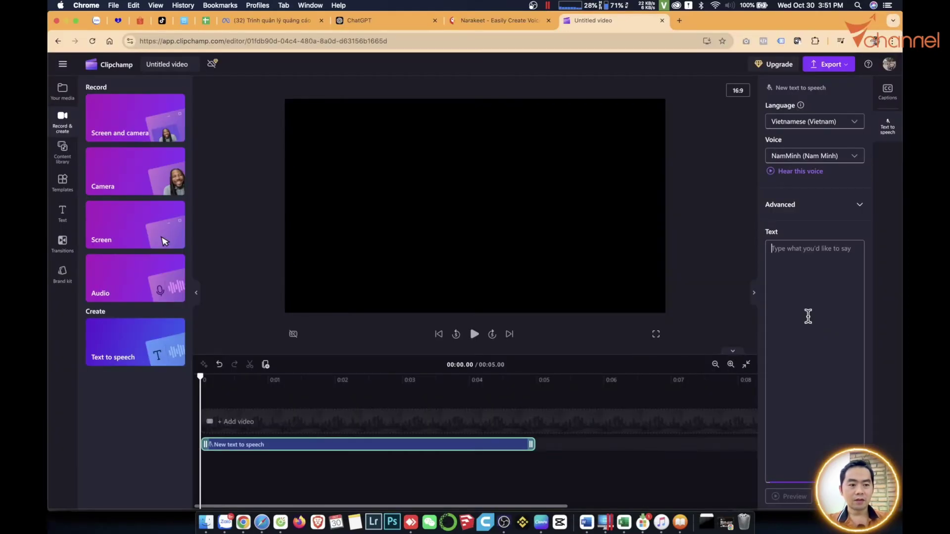
- Cancel the preface document's Save As sheet and deselect the book text
click(586, 525)
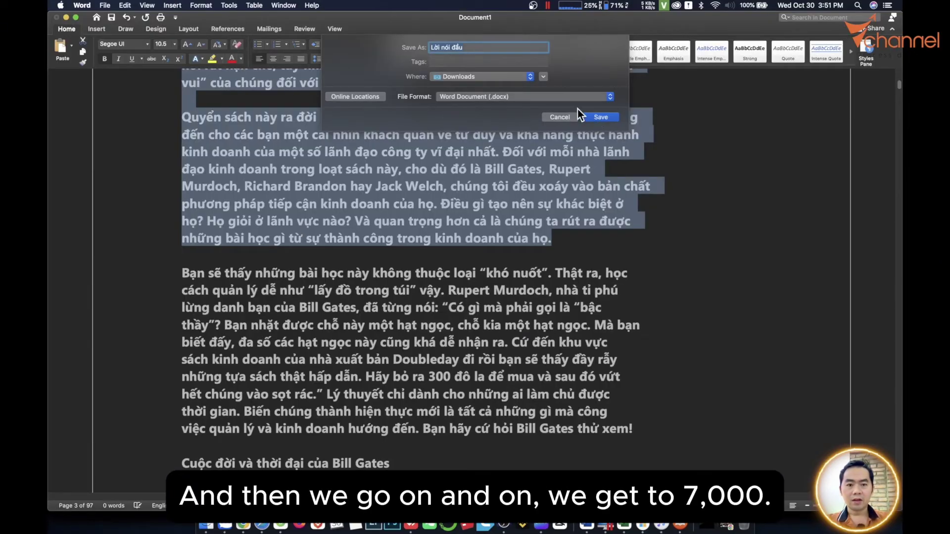
key(Escape)
click(180, 269)
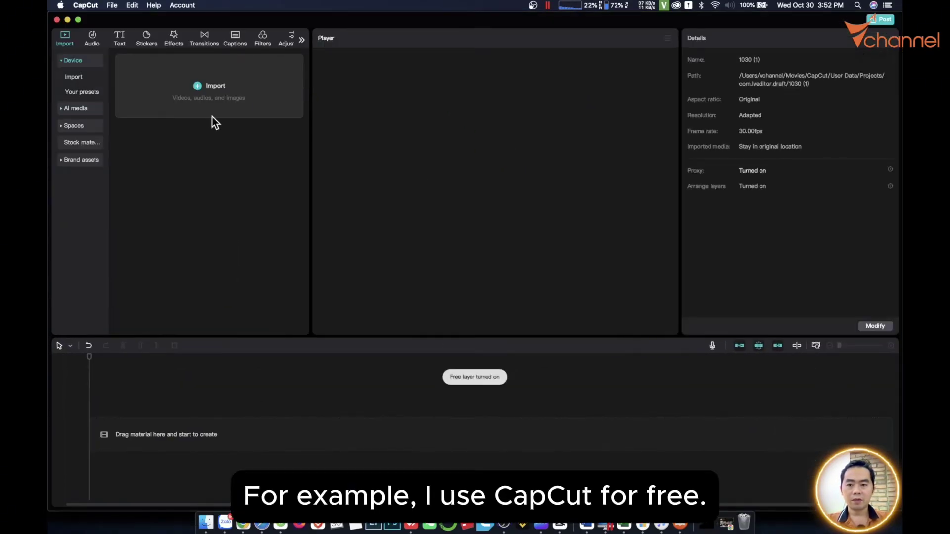
- Add 1.mp4, 2.mp4 and 3.mp4 to the timeline and briefly preview them
mouse_move(267, 71)
mouse_down()
mouse_move(155, 441)
mouse_move(157, 433)
mouse_up()
key(space)
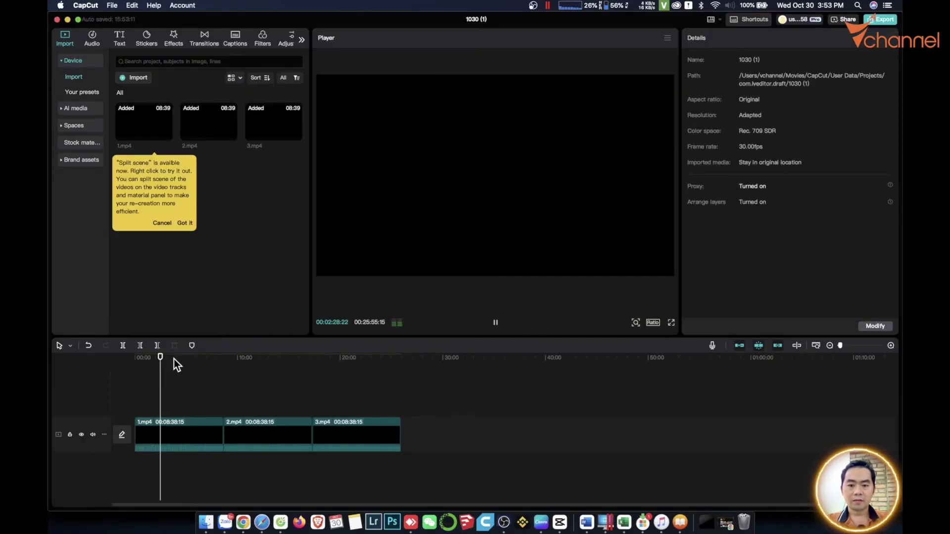
key(space)
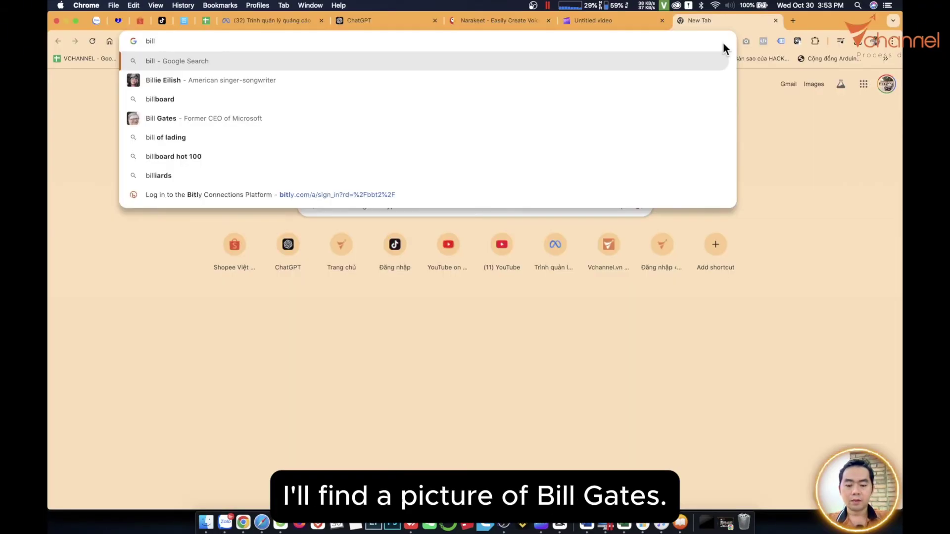
text(ga)
- Copy a Bill Gates photo from image search and stretch its clip to about 25:32
key(Return)
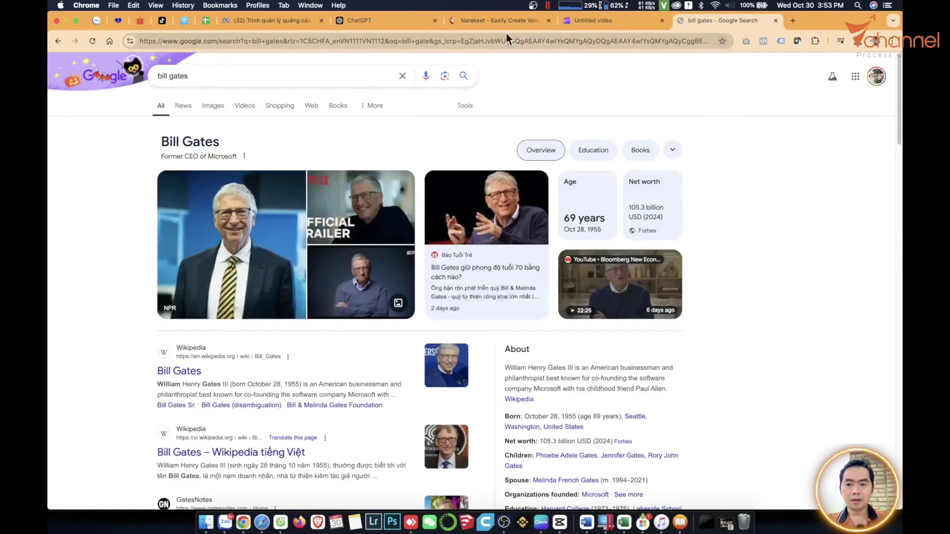
click(213, 105)
click(104, 169)
right_click(765, 265)
click(805, 371)
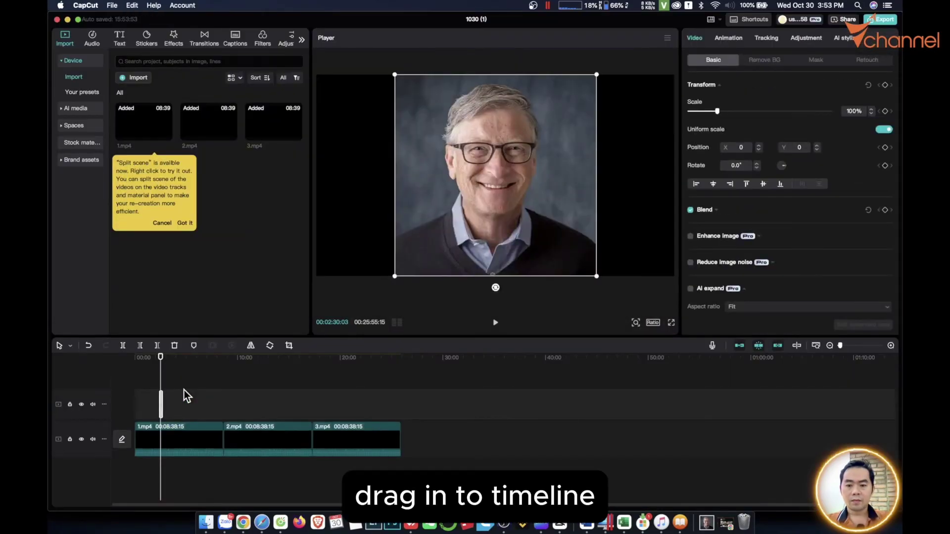
drag(162, 401, 288, 414)
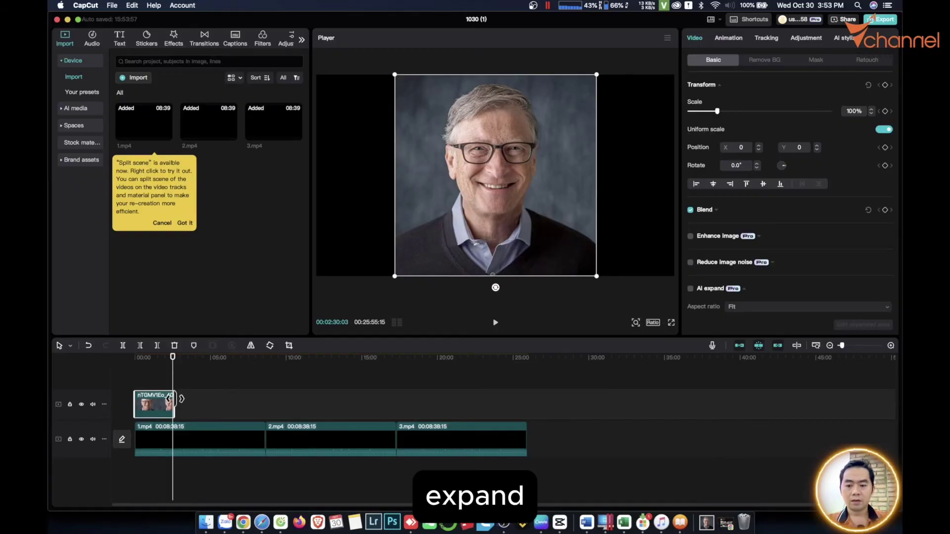
drag(174, 401, 524, 410)
- Add a Default text title and extend its duration on the timeline
click(120, 38)
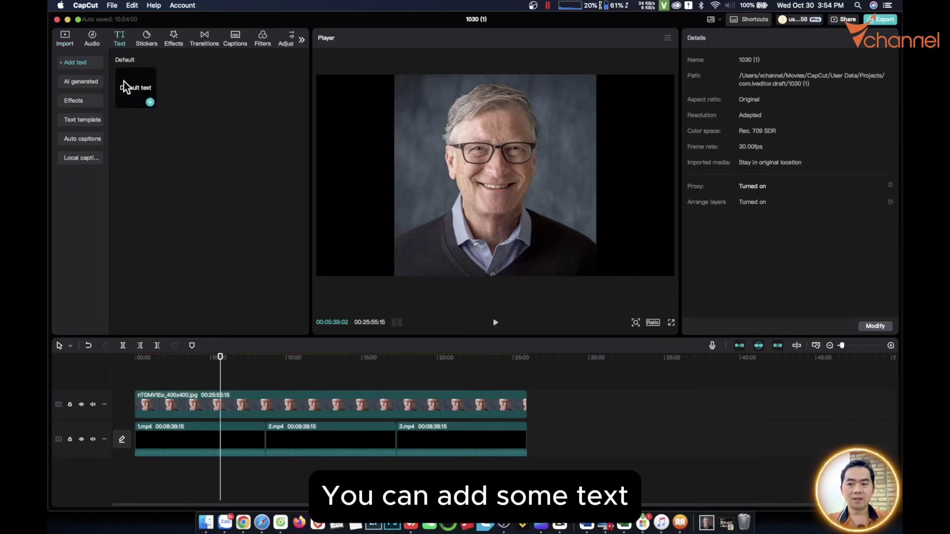
click(151, 104)
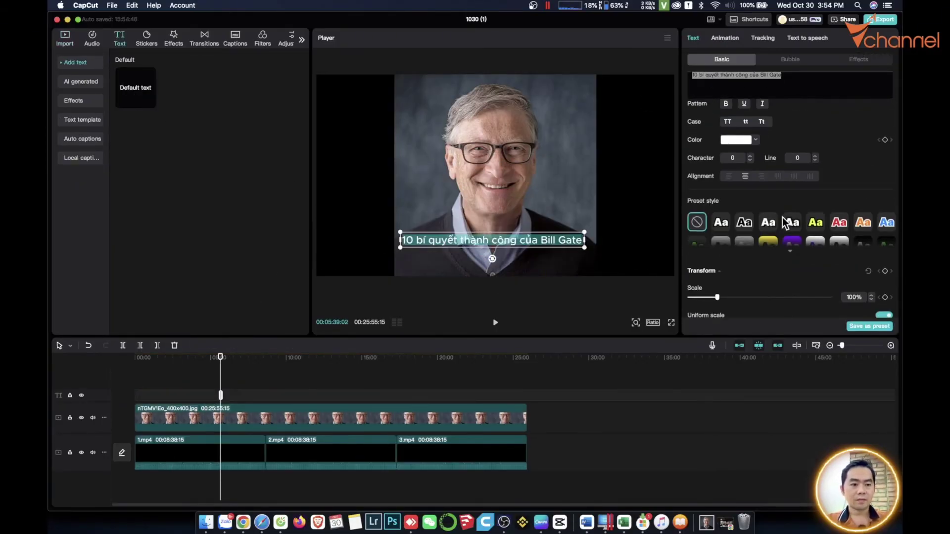
scroll(213, 386, up, 3)
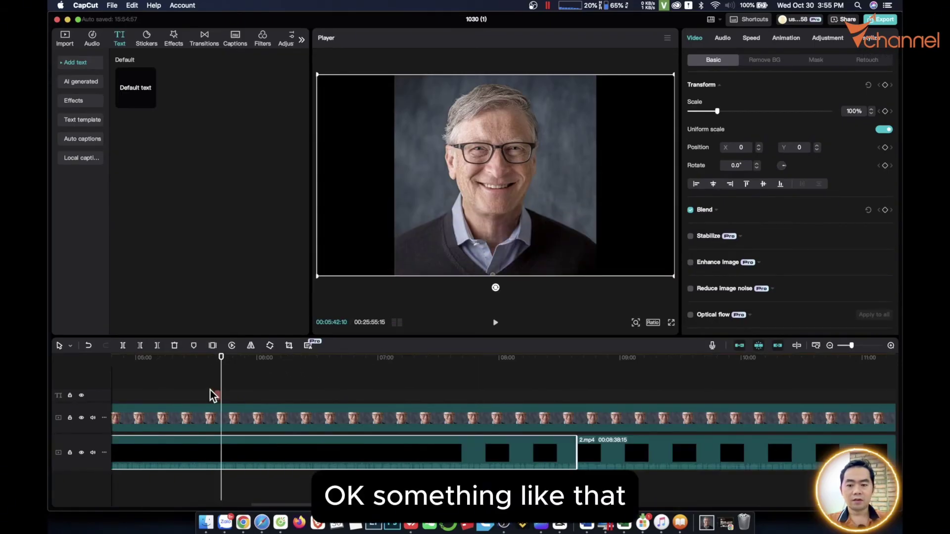
click(215, 394)
drag(223, 394, 412, 395)
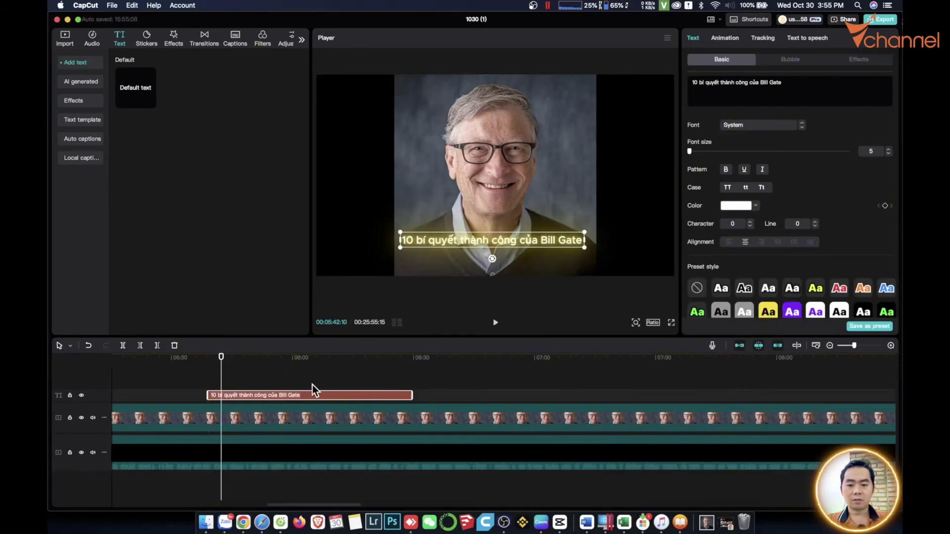
- Set the export to include video and exclude separate MP3 audio
click(884, 20)
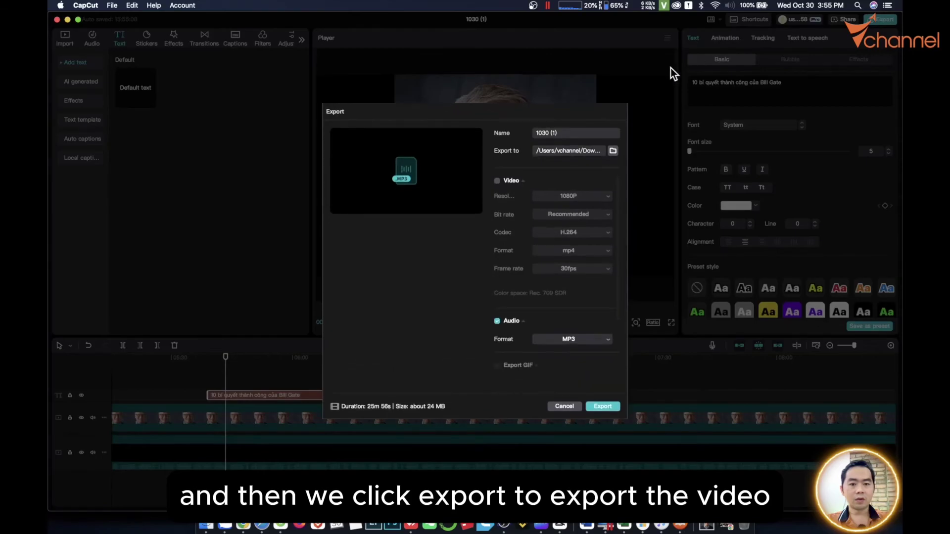
click(497, 180)
click(497, 321)
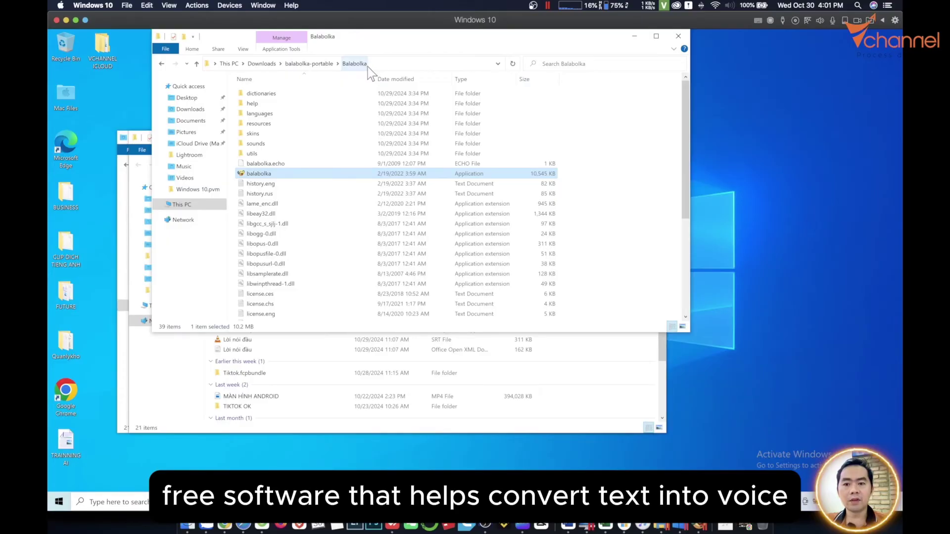
- Launch Balabolka and save the pasted Vietnamese passage as 2.wav via Online TTS
double_click(265, 176)
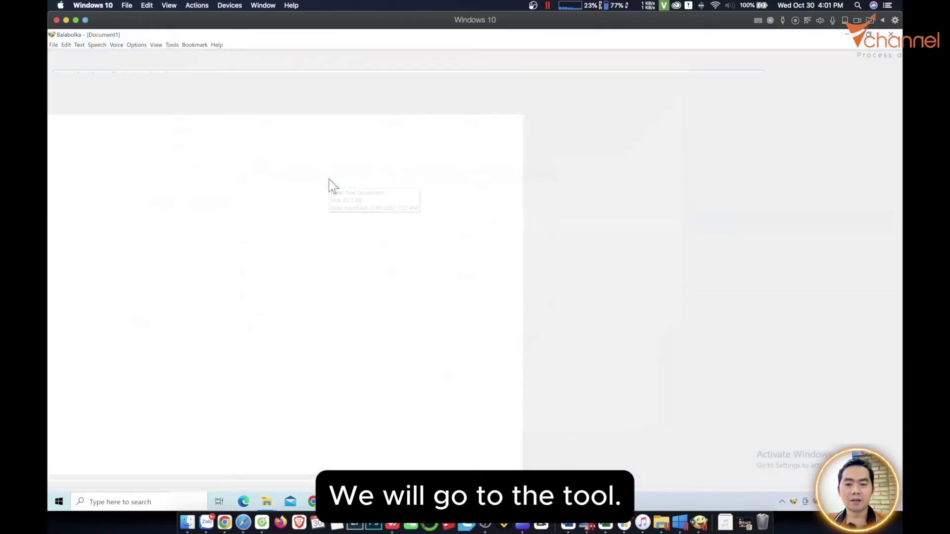
click(173, 46)
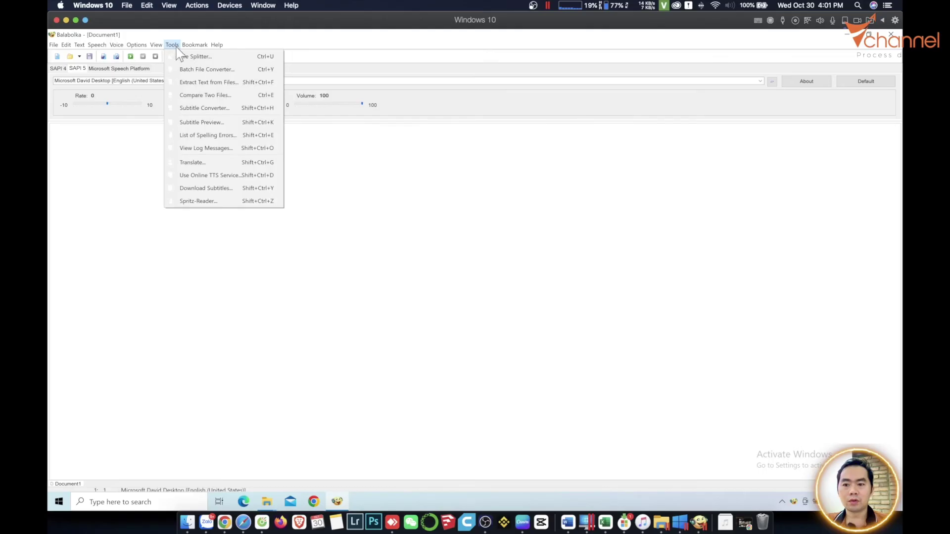
click(211, 177)
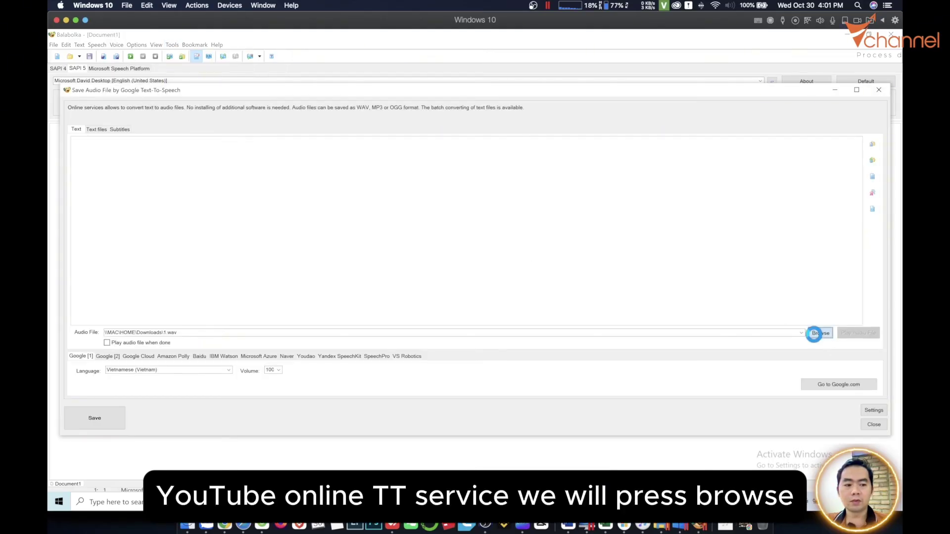
click(820, 332)
text(2)
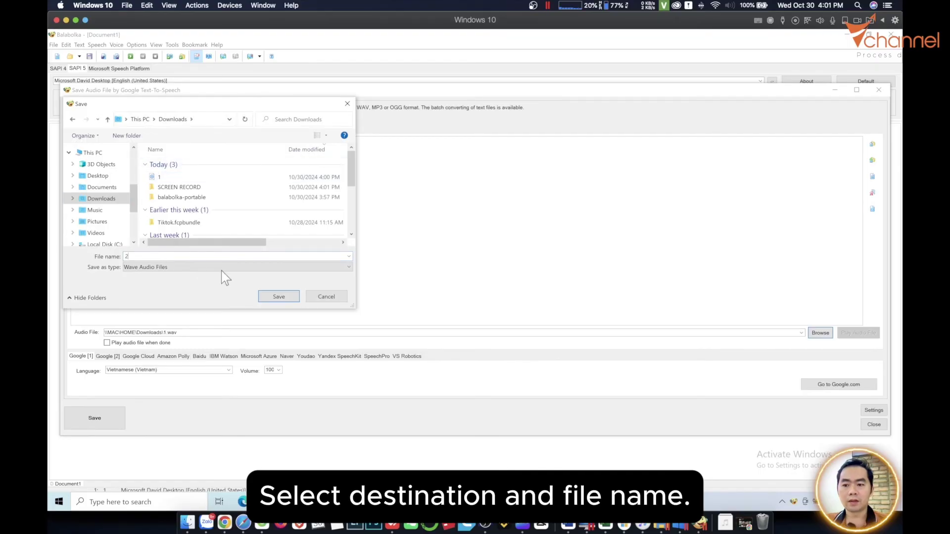
click(279, 296)
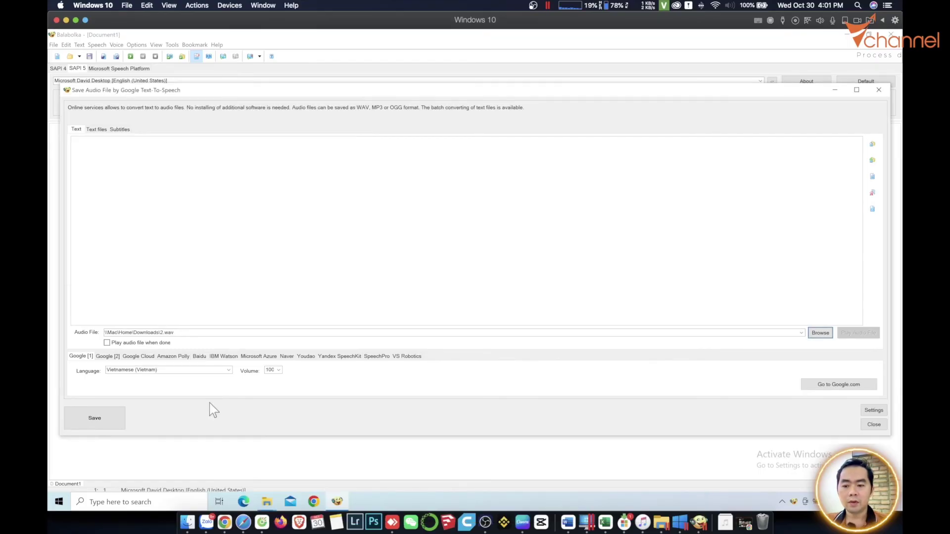
right_click(148, 196)
click(171, 242)
click(106, 418)
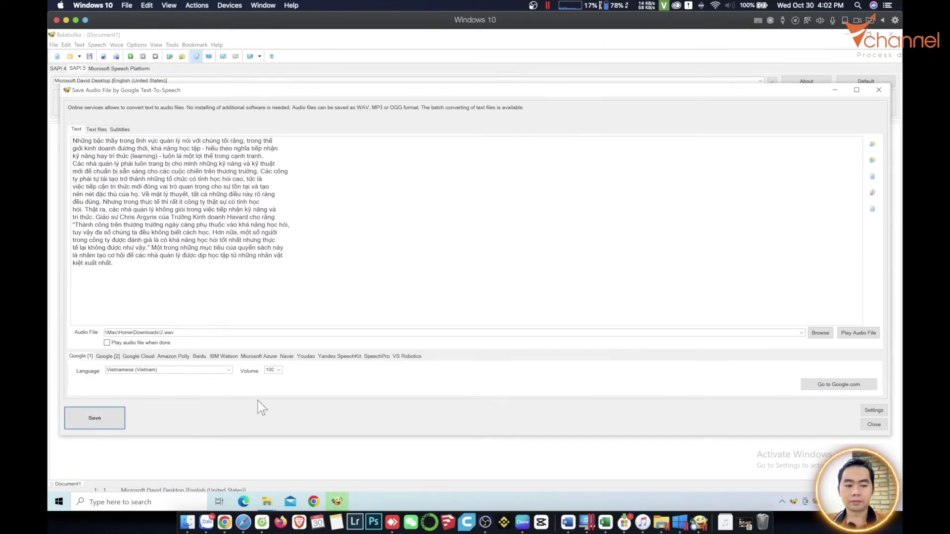
- Quick Look 2.wav in Downloads, skip to about 16 seconds, pause, and return to Balabolka
click(187, 523)
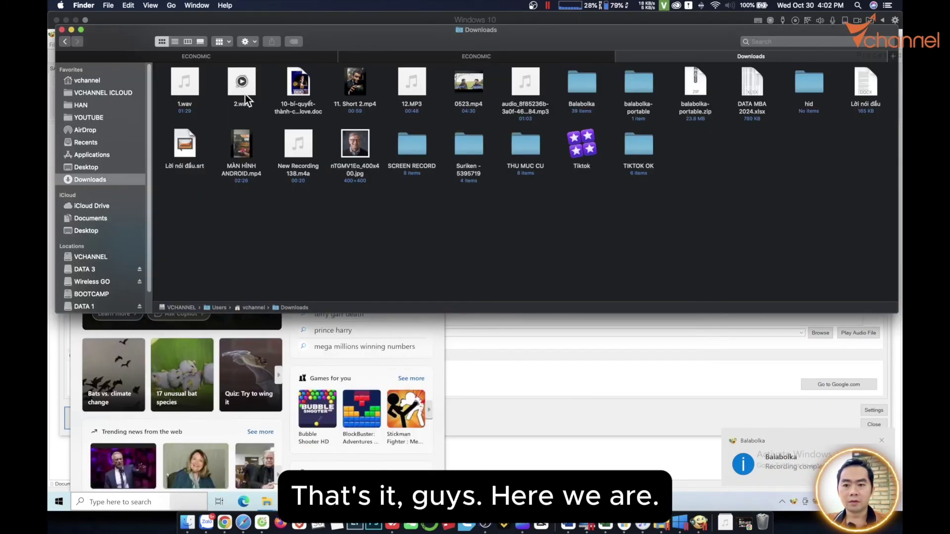
click(246, 92)
key(space)
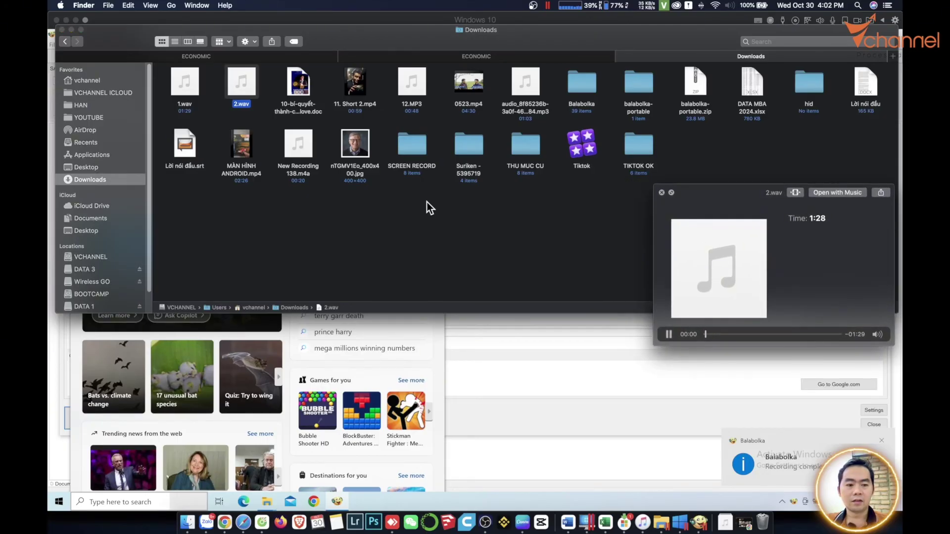
click(729, 335)
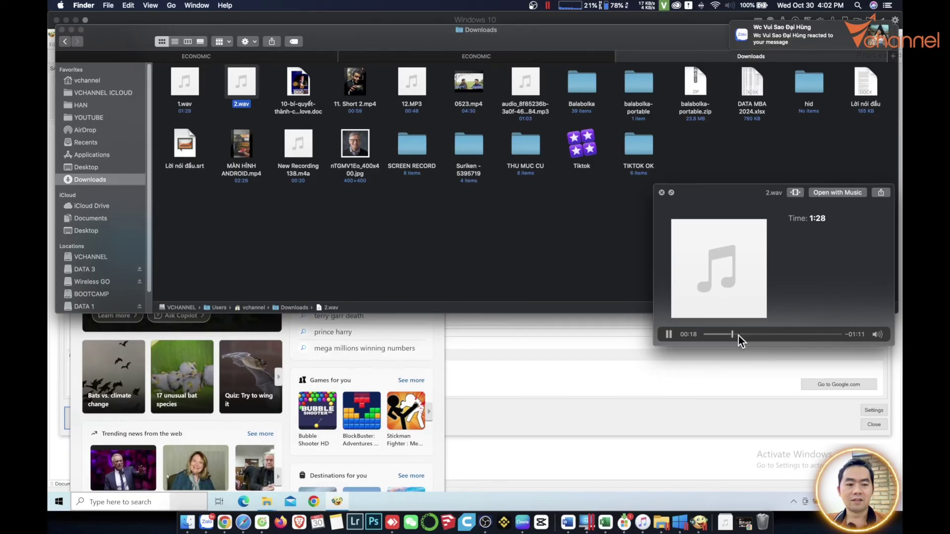
click(669, 335)
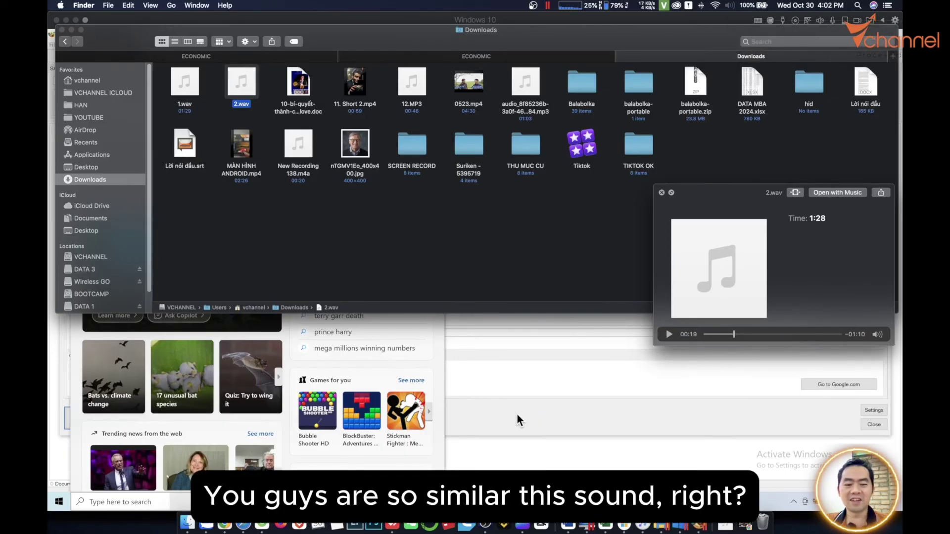
click(517, 415)
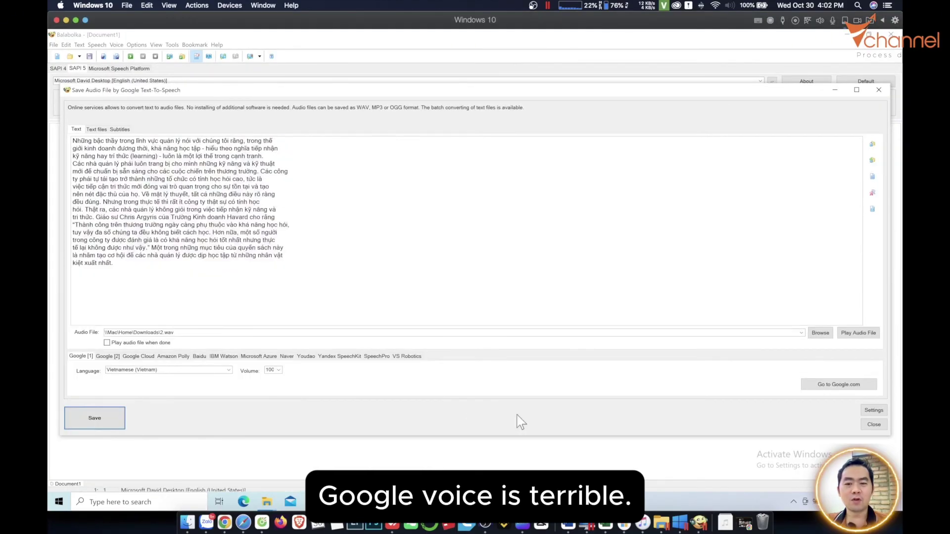
click(420, 292)
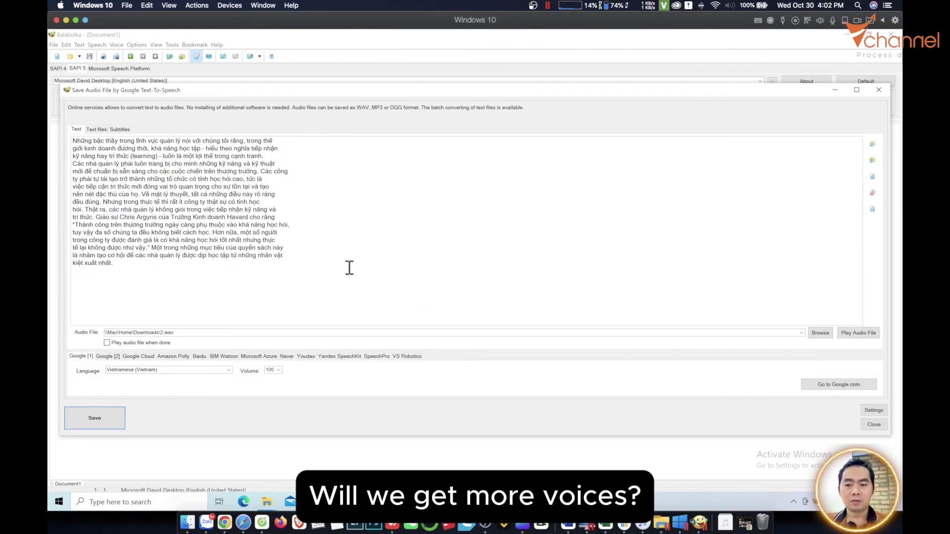